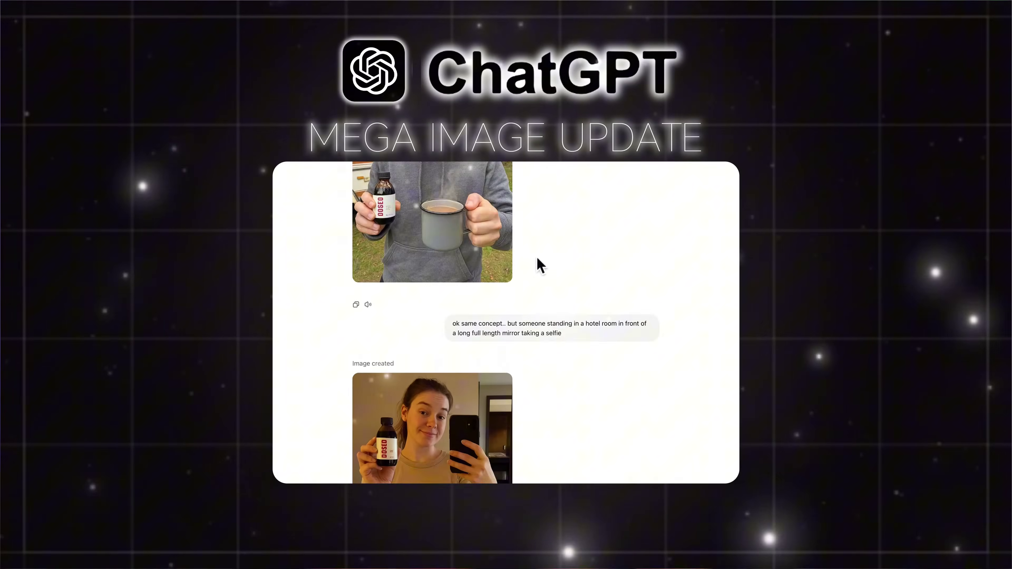
Select the prompt template text from 'Create' through 'showcase the product'.
scroll(537, 259, "down", 20)
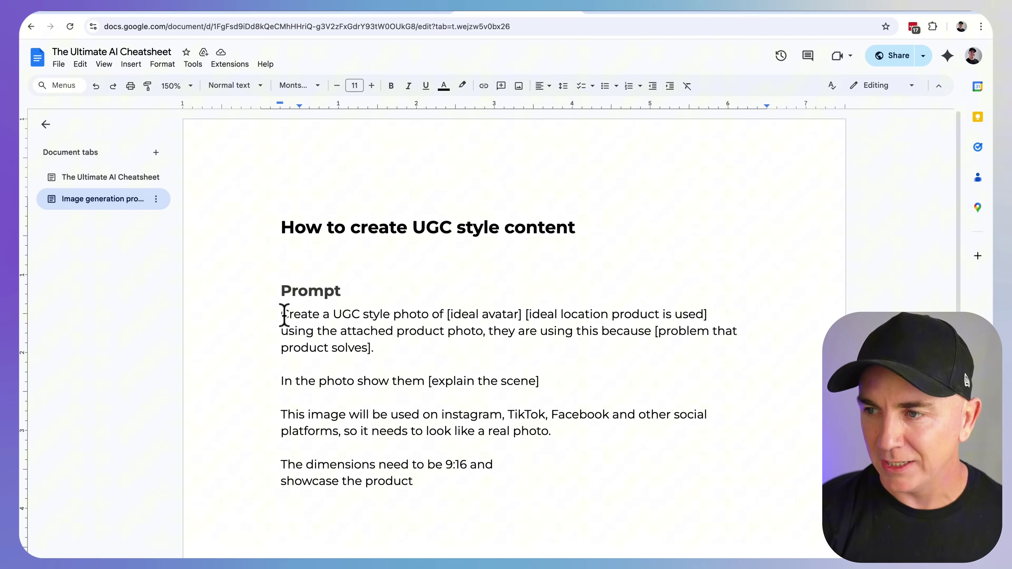
left_click_drag(282, 315, 453, 478)
key("ctrl+c")
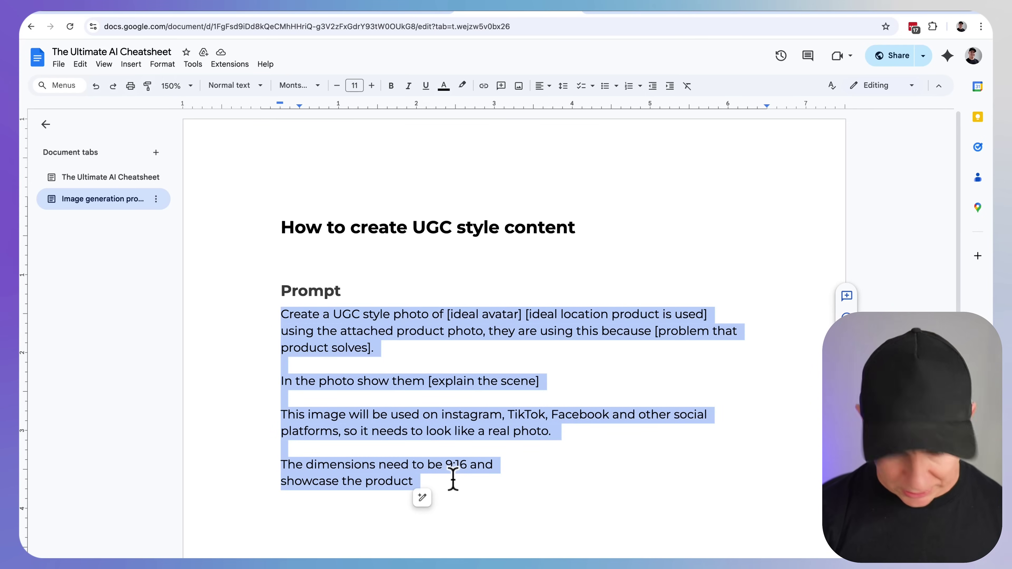
Paste the UGC prompt into ChatGPT, setting the avatar to busy mom and the location to the kitchen.
left_click(125, 12)
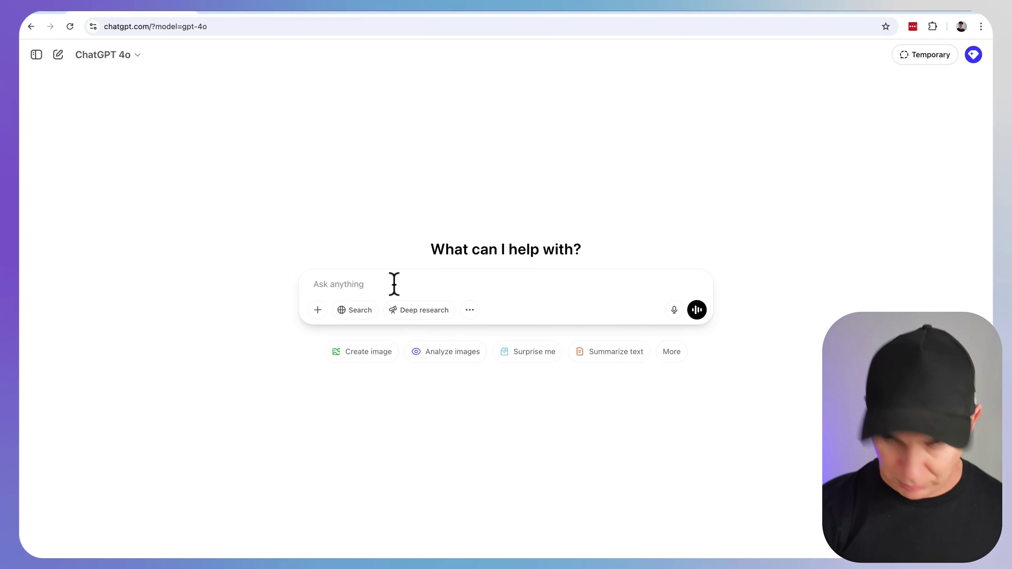
key("ctrl+v")
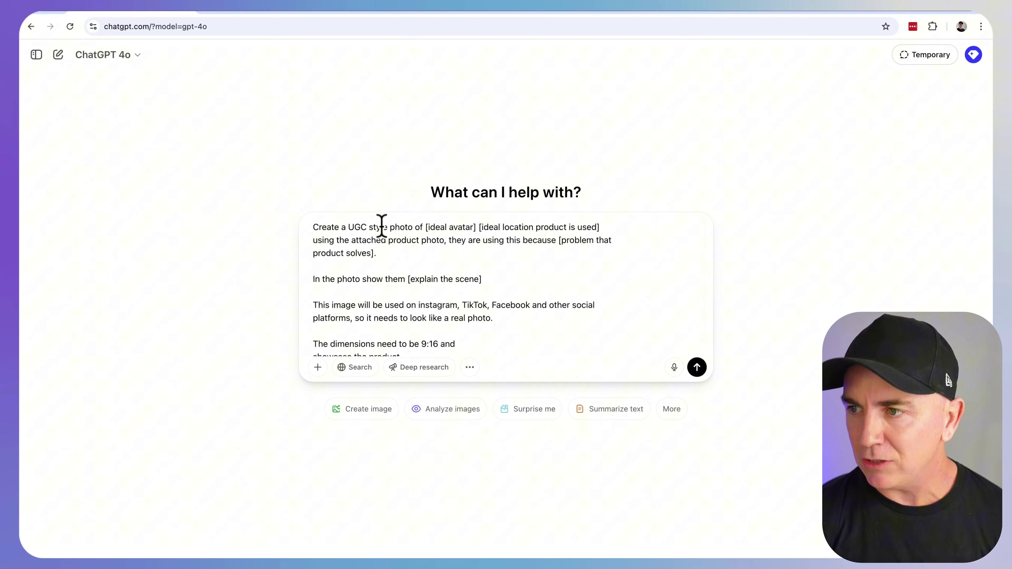
left_click_drag(425, 227, 475, 227)
type("busy mom")
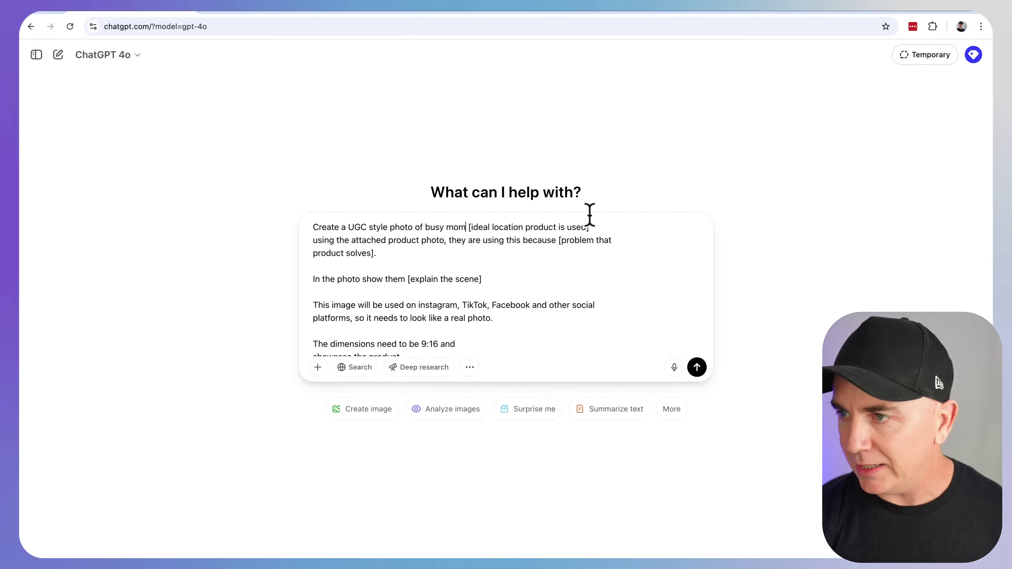
left_click_drag(468, 227, 594, 223)
type("in")
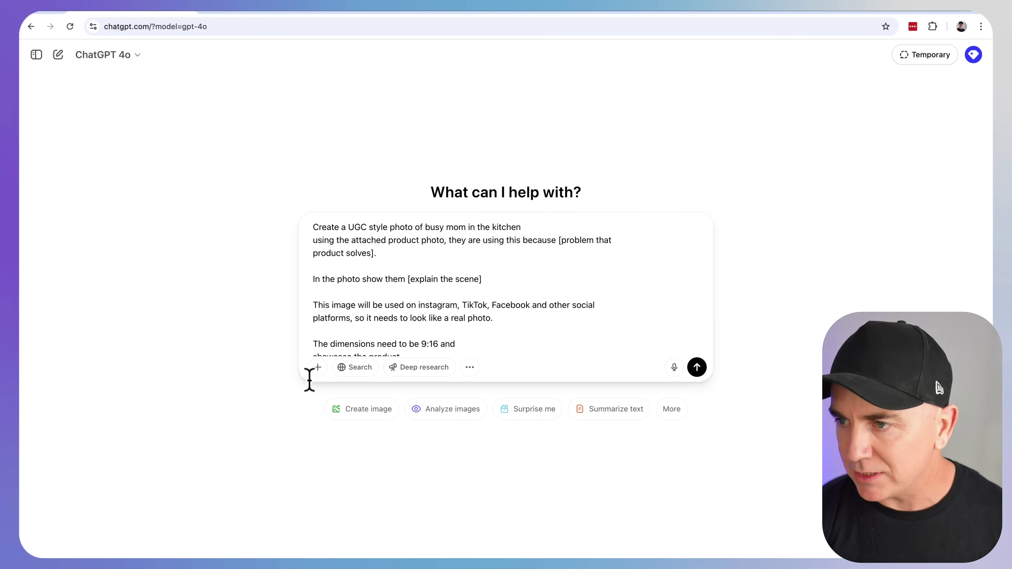
Attach the Dosed Bottle-2.jpg product photo to the prompt.
left_click(315, 368)
left_click(356, 339)
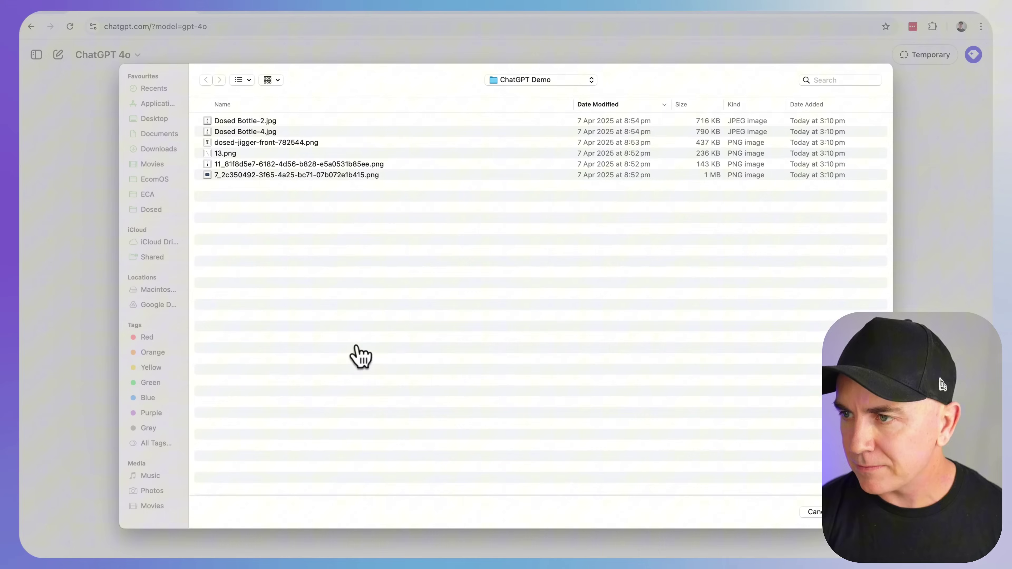
left_click(234, 123)
key("space")
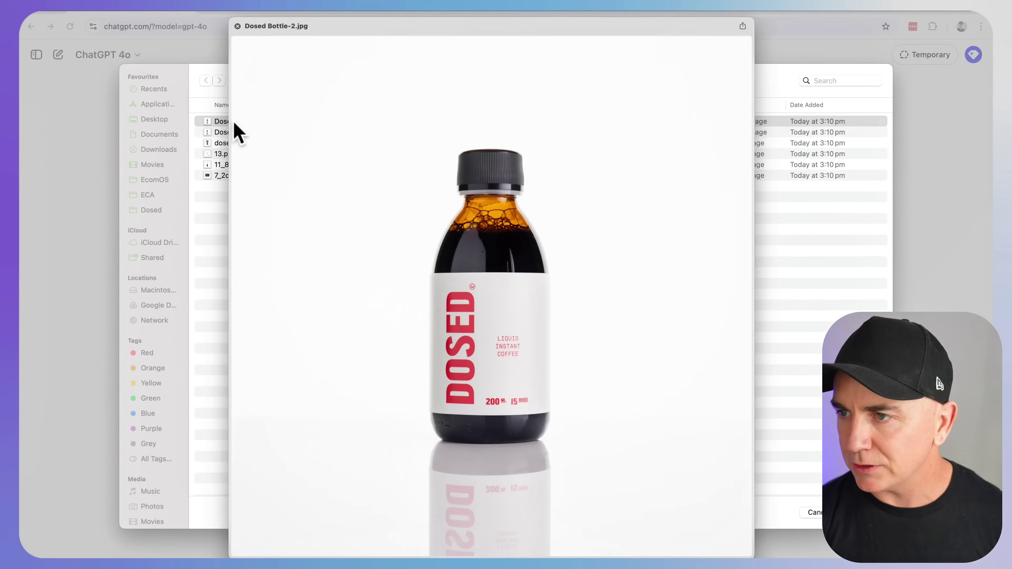
key("space")
key("Return")
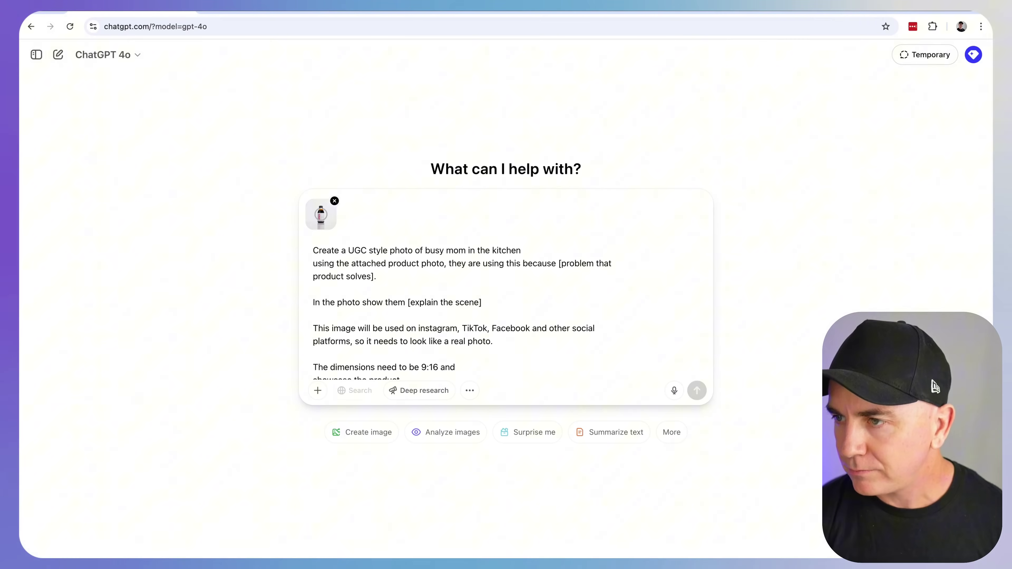
Fill in the problem (busy getting the kids ready, no time for coffee) and the bottle-holding scene.
left_click(557, 263)
key("shift+Down")
type("they are busy getting the kids ready and don'")
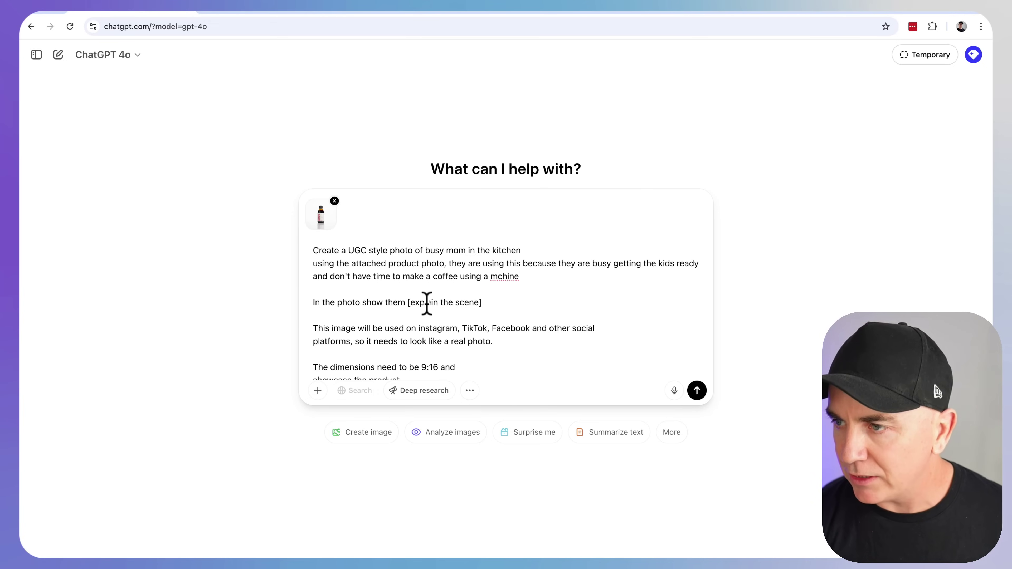
left_click_drag(407, 302, 482, 302)
type("holding up")
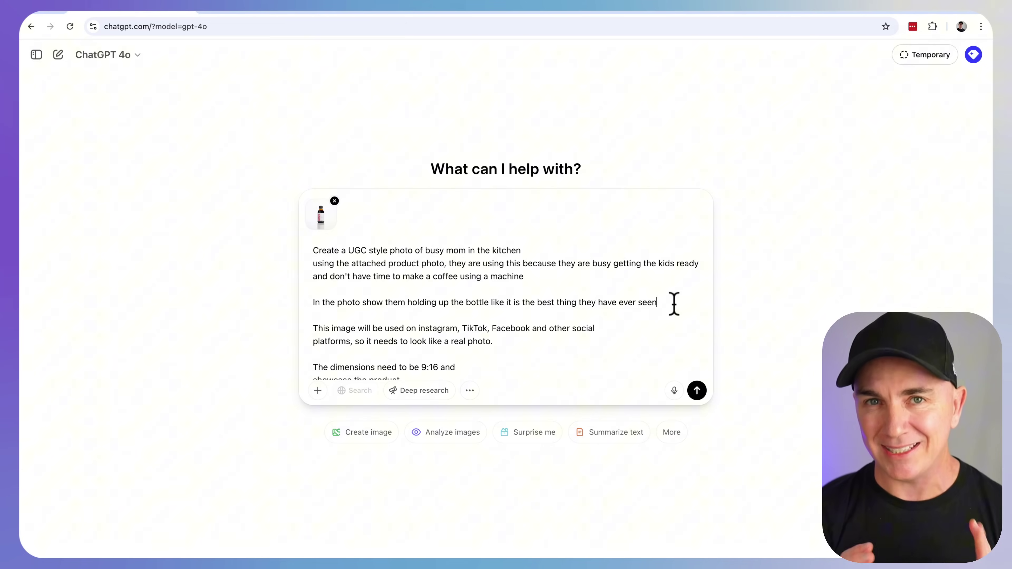
Join the last two prompt lines and send the prompt to generate the image.
scroll(438, 311, "down", 1)
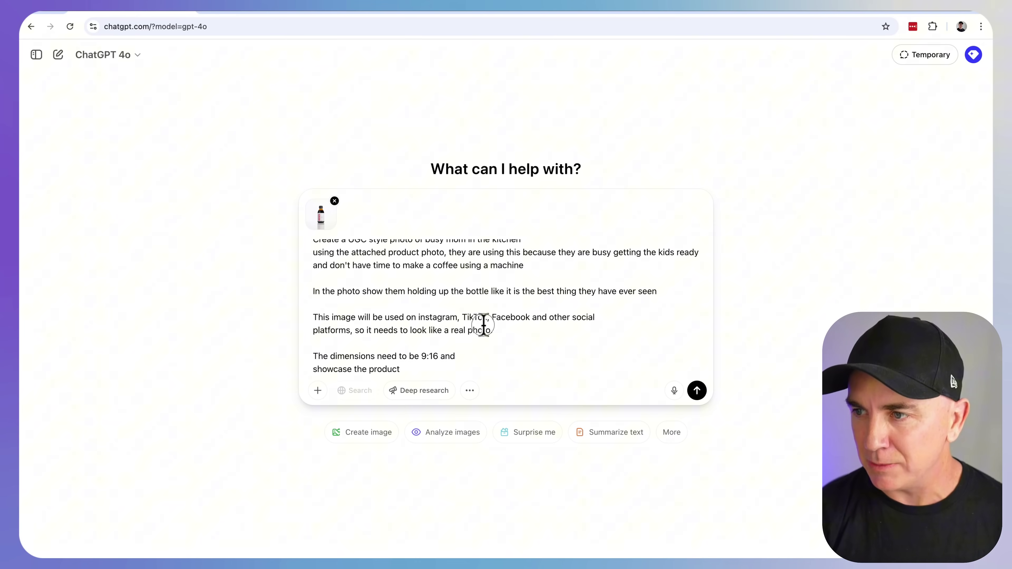
left_click(503, 331)
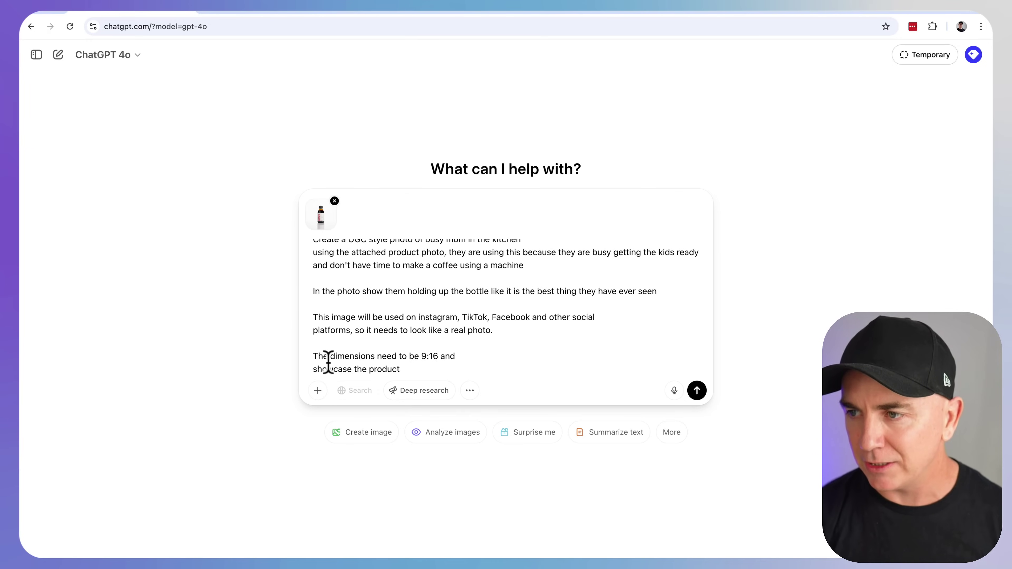
left_click_drag(316, 358, 435, 368)
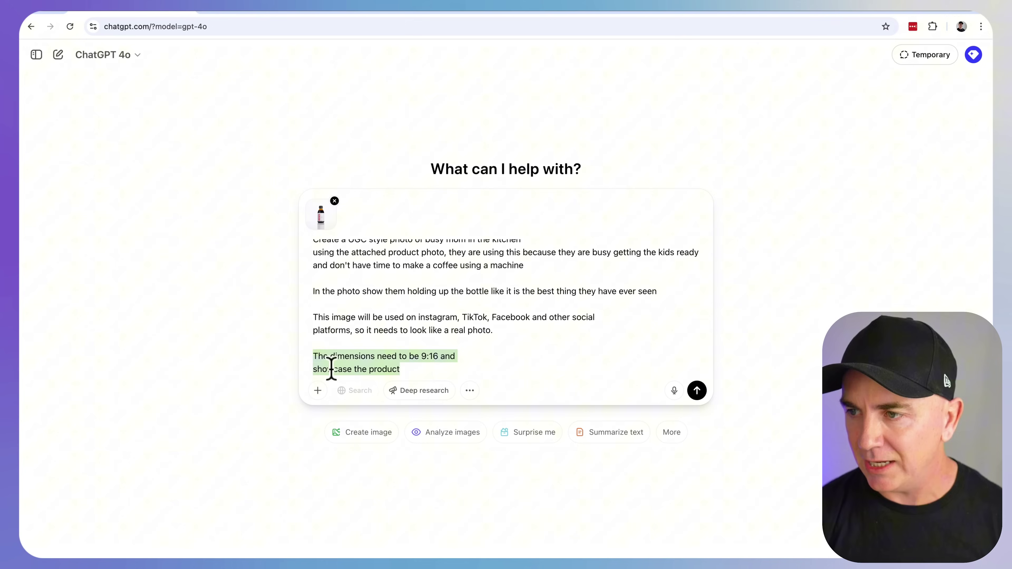
left_click(316, 369)
key("BackSpace")
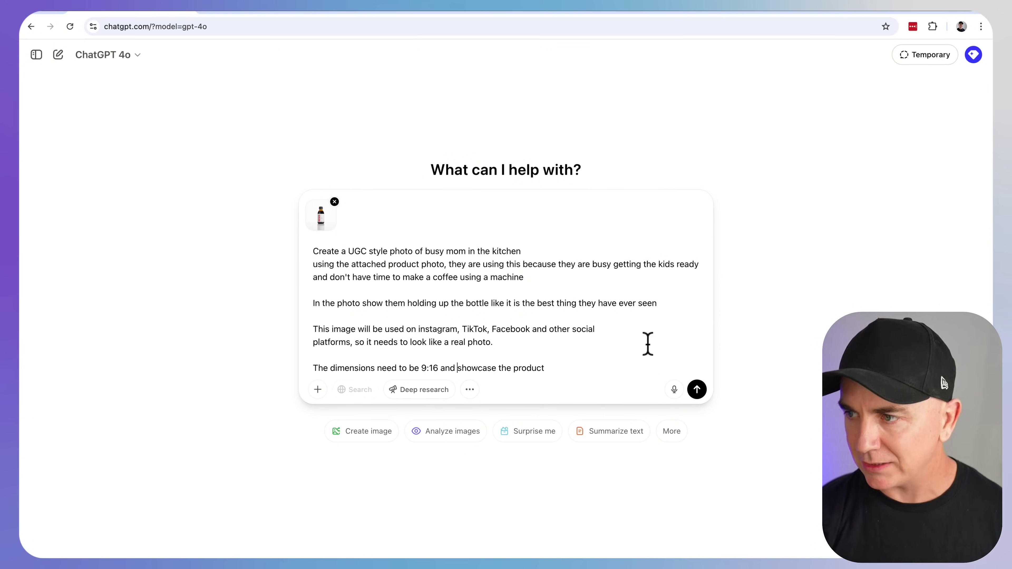
left_click(697, 390)
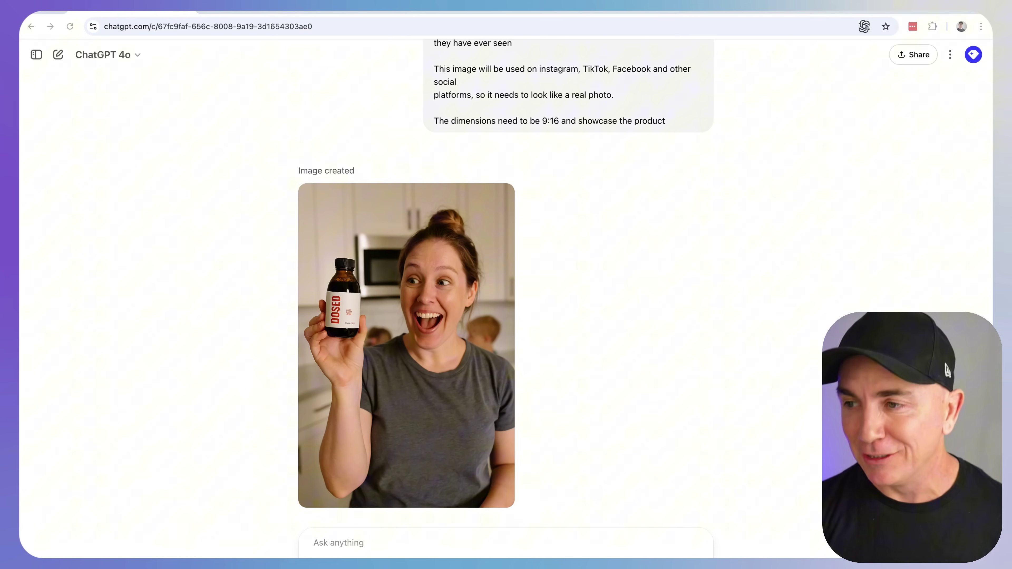
Request the mom image relit as a cheap iPhone 14 selfie and review the result.
scroll(505, 276, "down", 1)
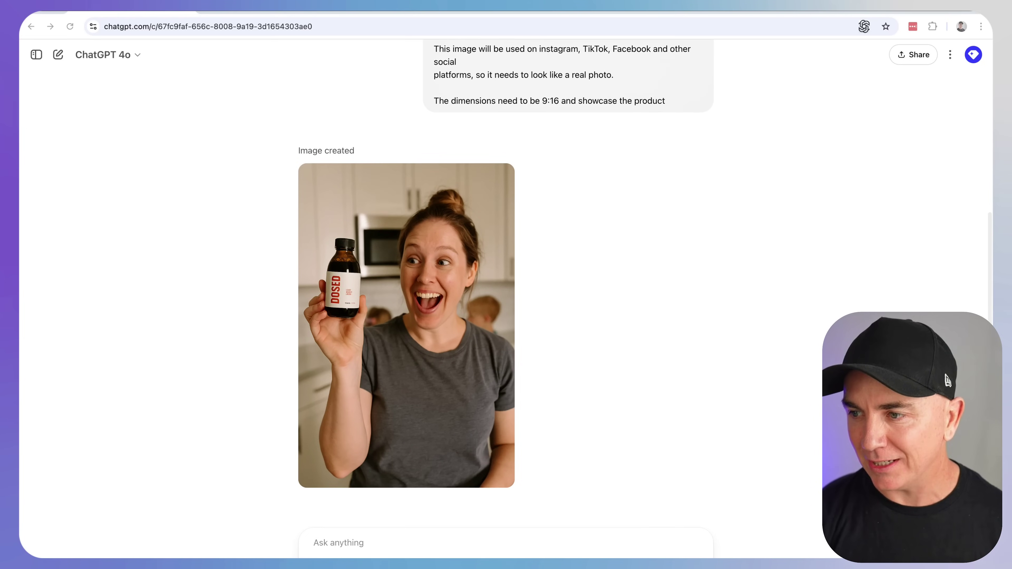
left_click(475, 538)
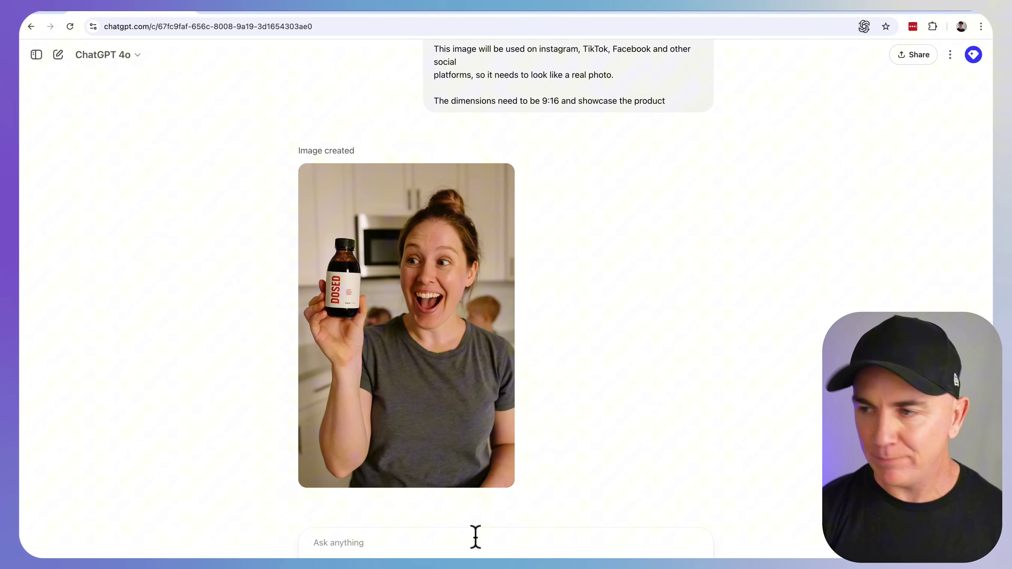
type("d")
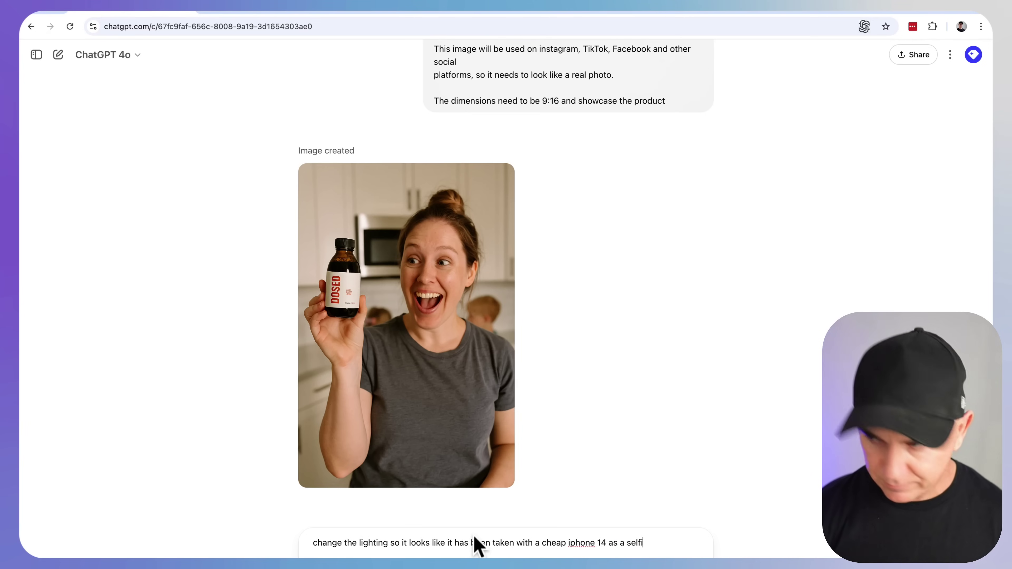
key("Return")
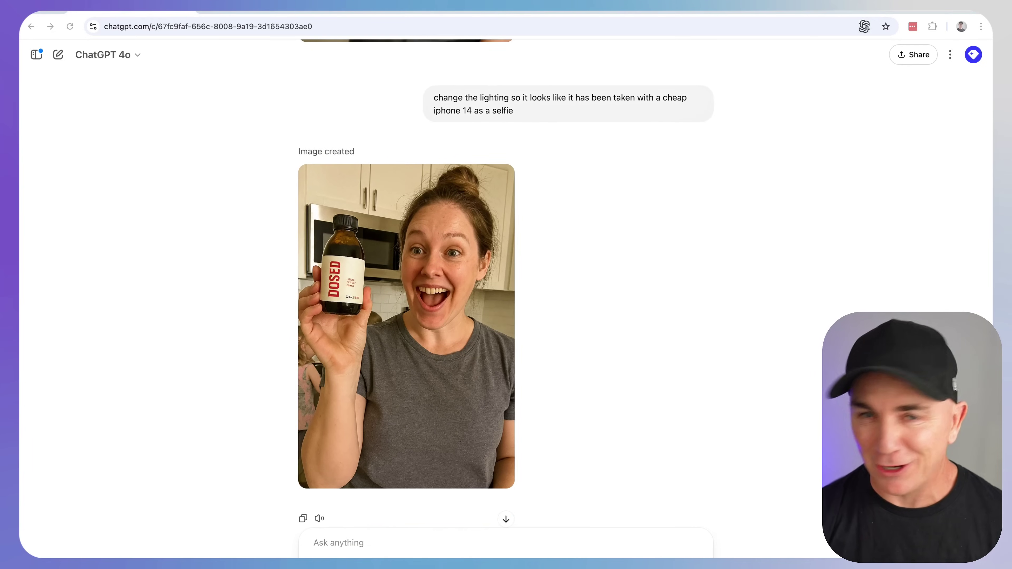
scroll(505, 291, "up", 9)
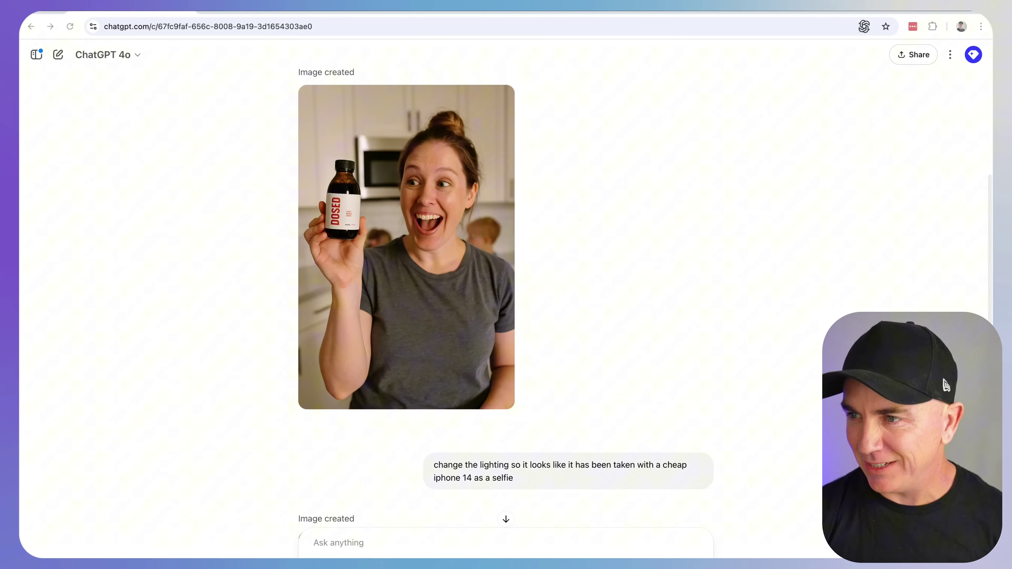
scroll(506, 290, "down", 8)
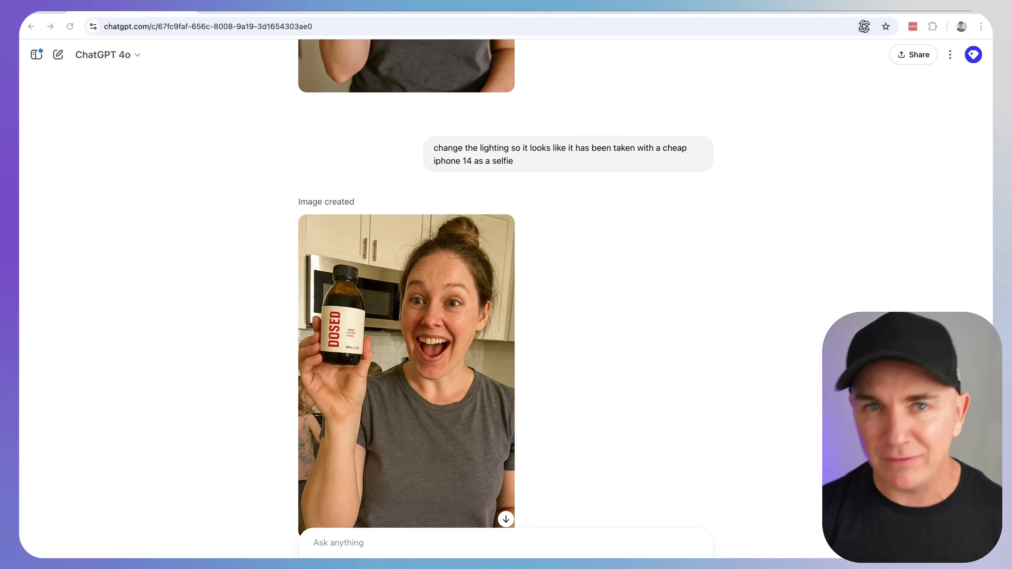
scroll(505, 287, "down", 3)
Request a new image of a dad at a kids' sporting event holding Dosed.
left_click(389, 543)
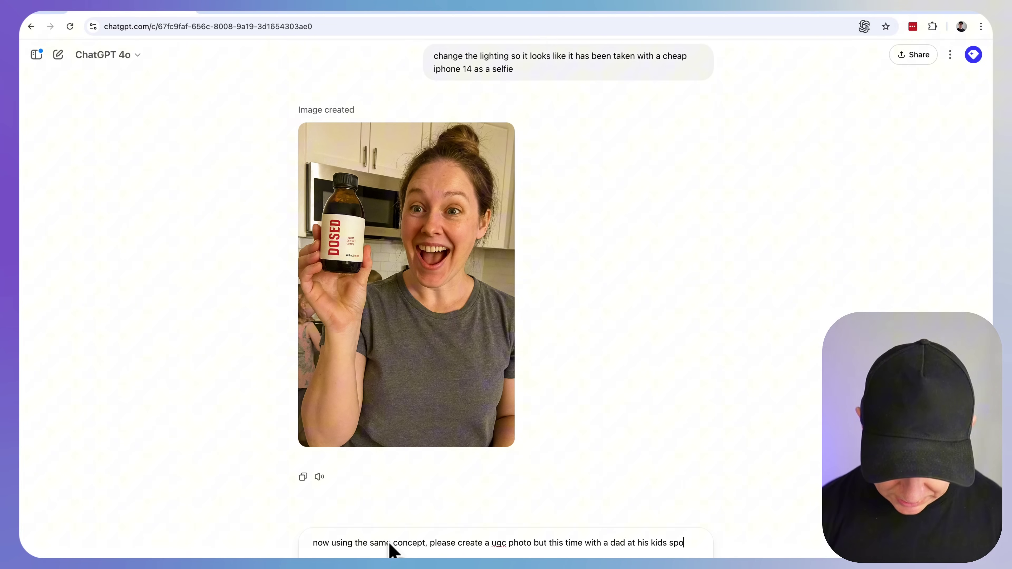
type("rting event")
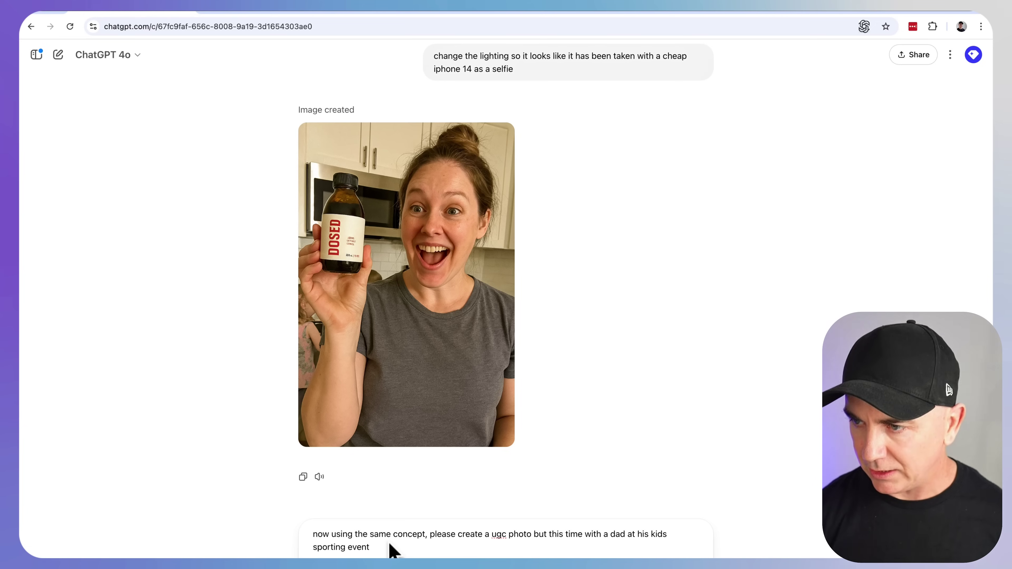
key("Return")
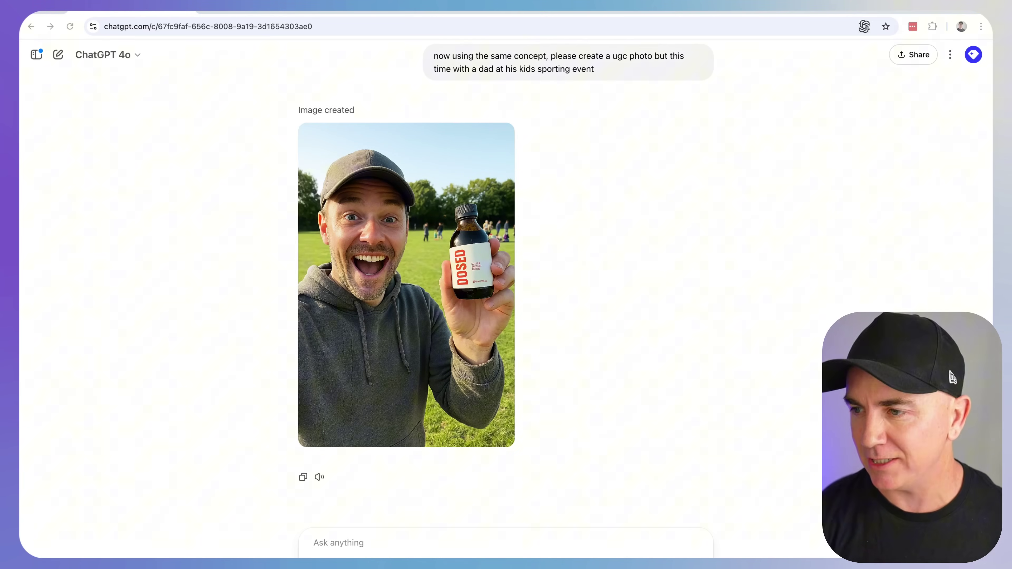
Ask for the dad to look relieved, lit like a cheap iPhone selfie.
left_click(346, 548)
type("chan")
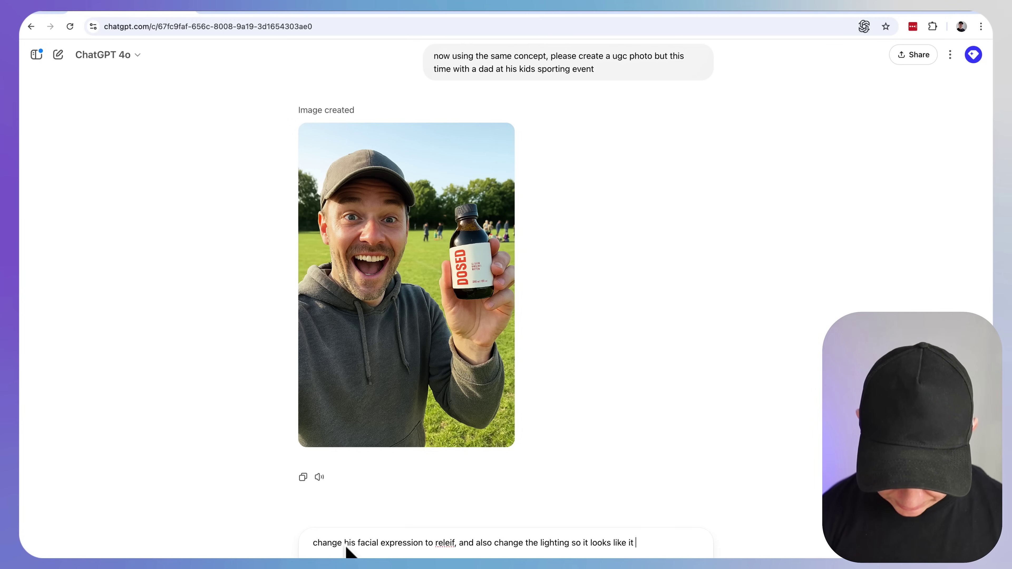
type("a c")
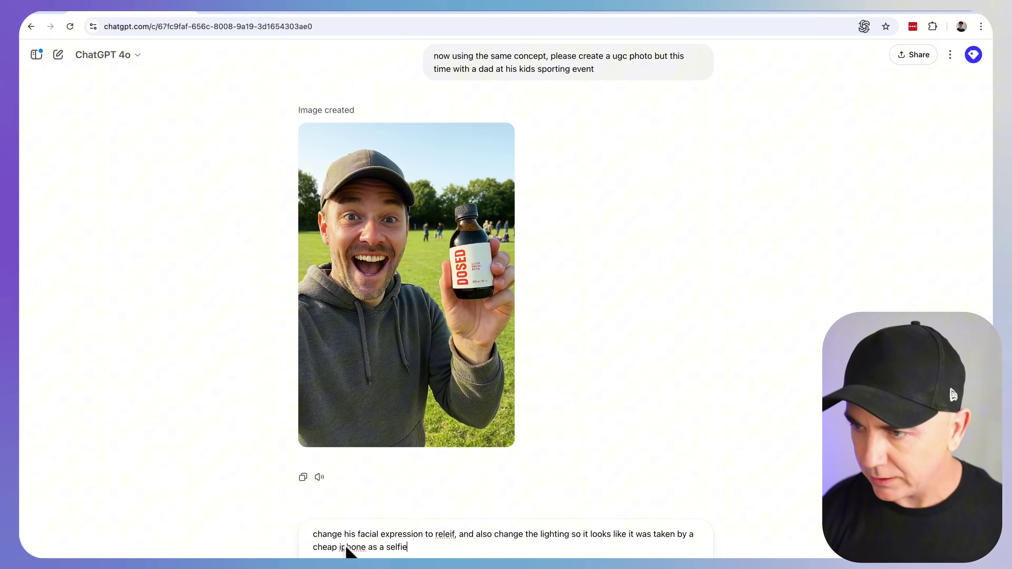
type("heap iphone as a selfie")
key("Return")
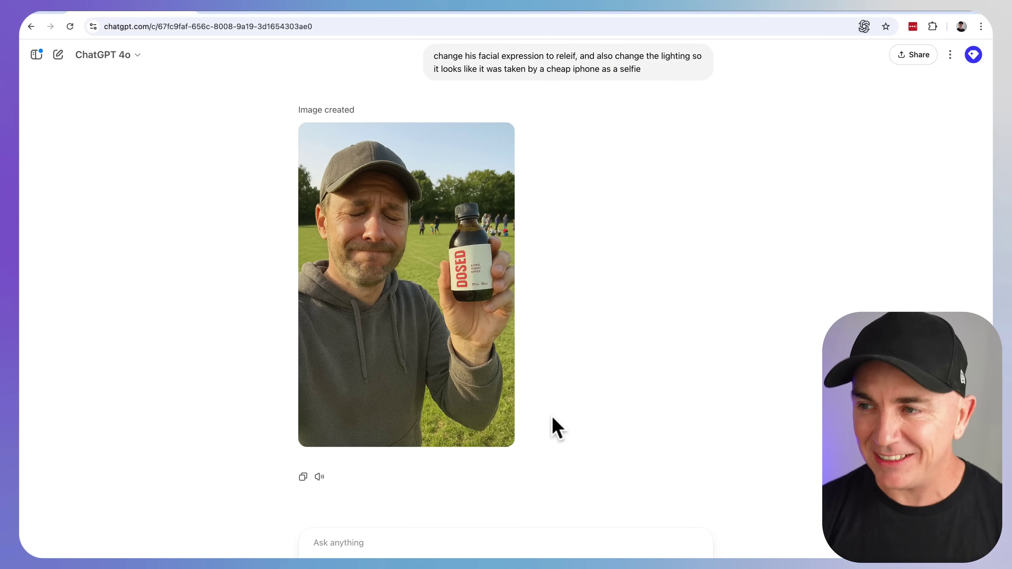
mouse_move(415, 347)
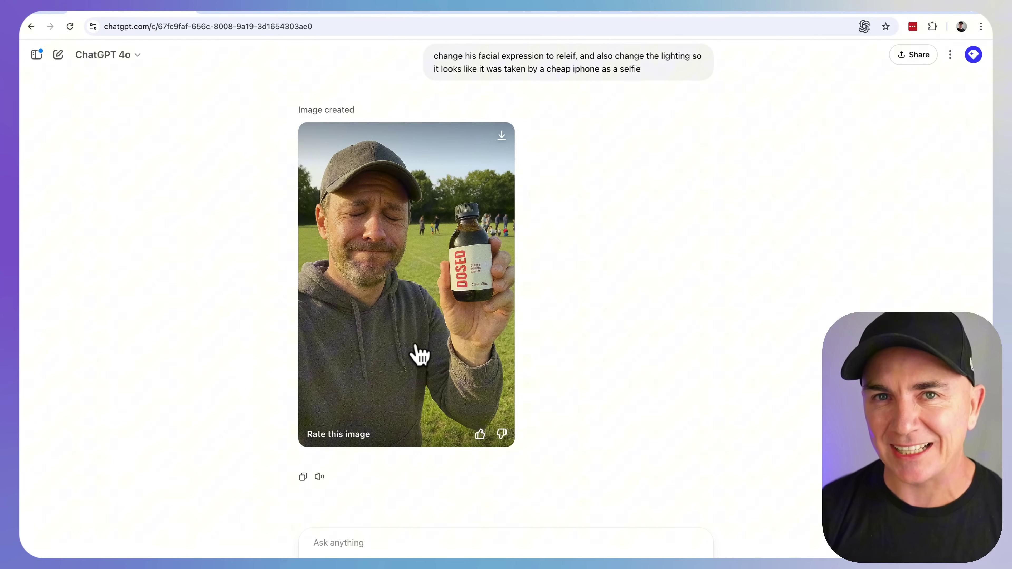
Scroll past the mountain-hiker and creative-office selfies down to the text overlay hook ideas.
left_click(446, 538)
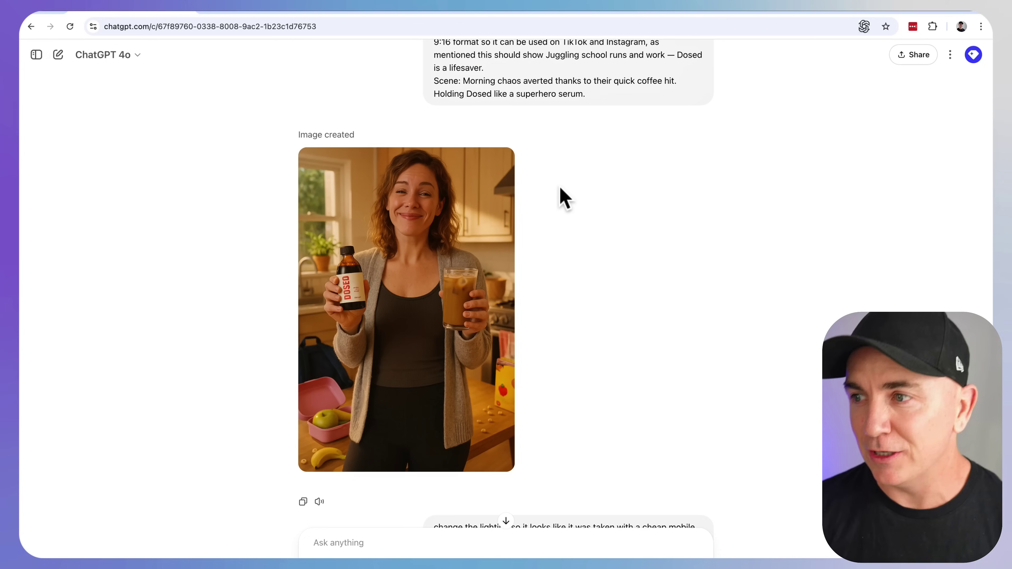
scroll(538, 191, "down", 10)
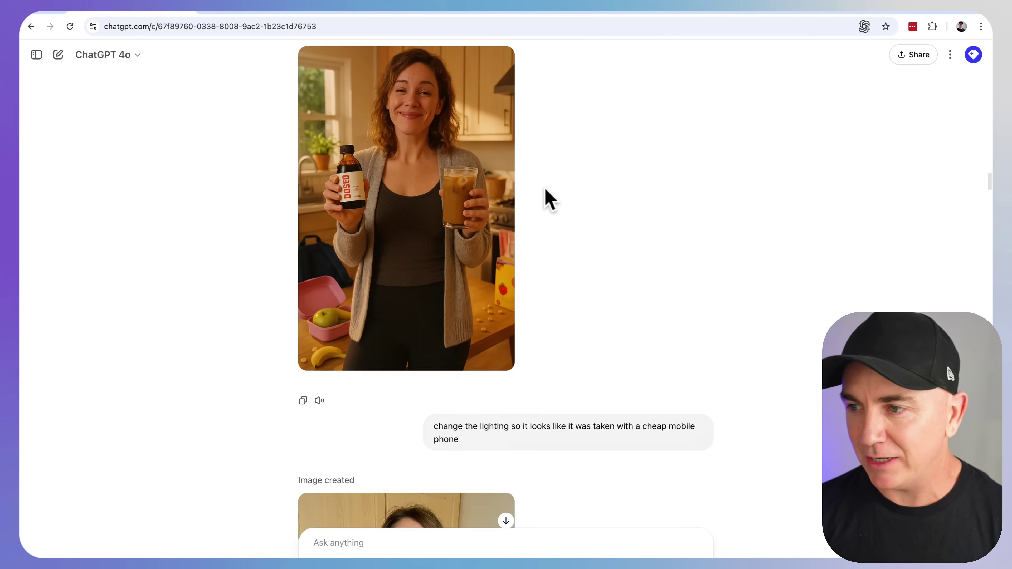
scroll(549, 201, "down", 16)
scroll(550, 204, "down", 11)
scroll(550, 203, "up", 5)
scroll(549, 199, "down", 10)
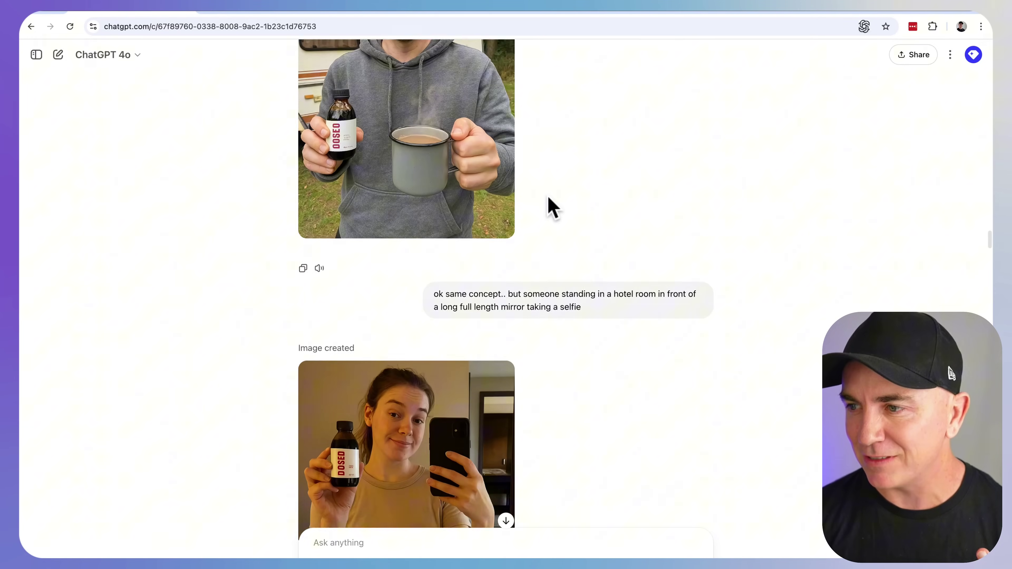
scroll(548, 197, "down", 12)
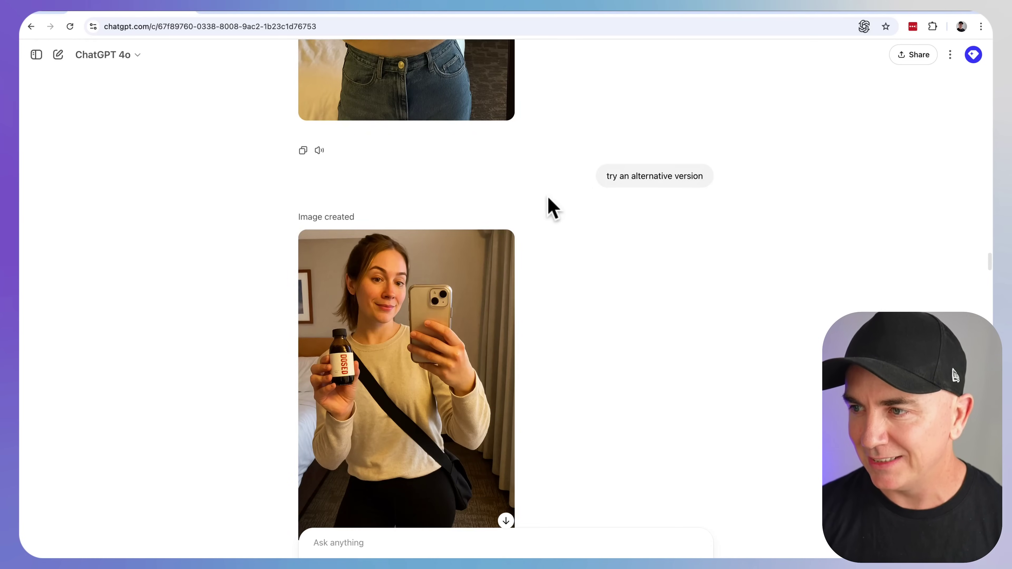
scroll(548, 198, "down", 17)
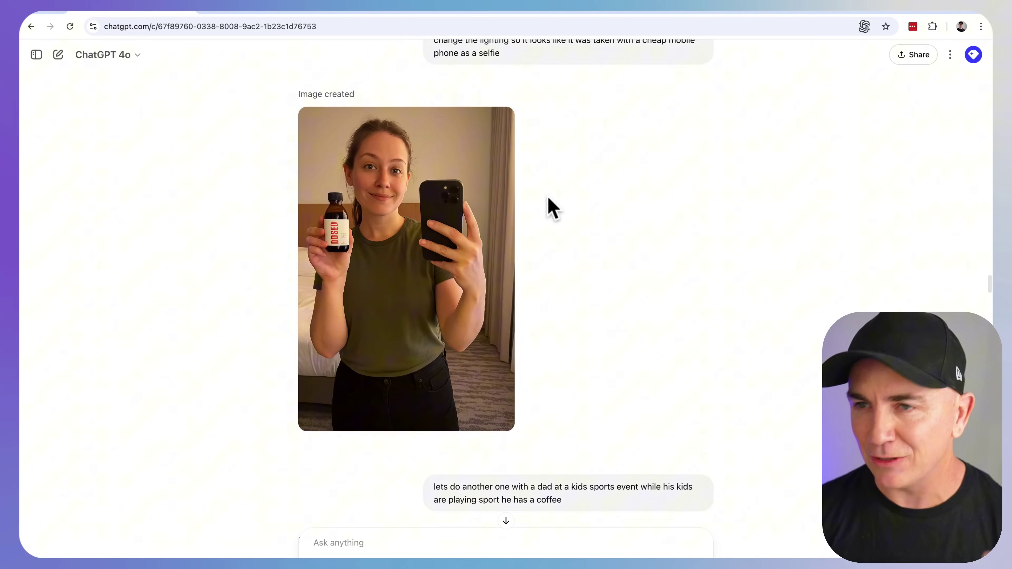
scroll(548, 199, "down", 14)
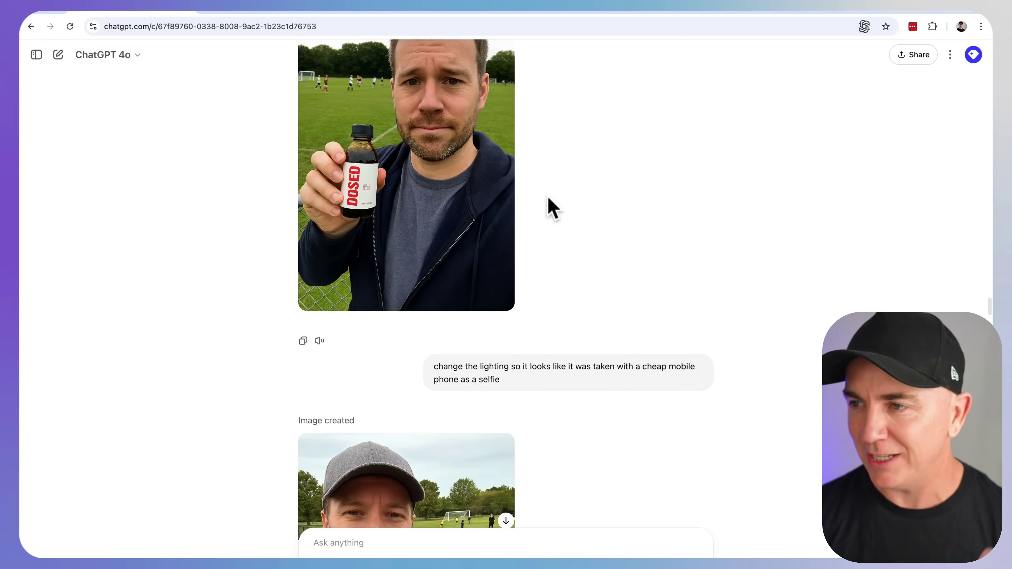
scroll(548, 198, "down", 15)
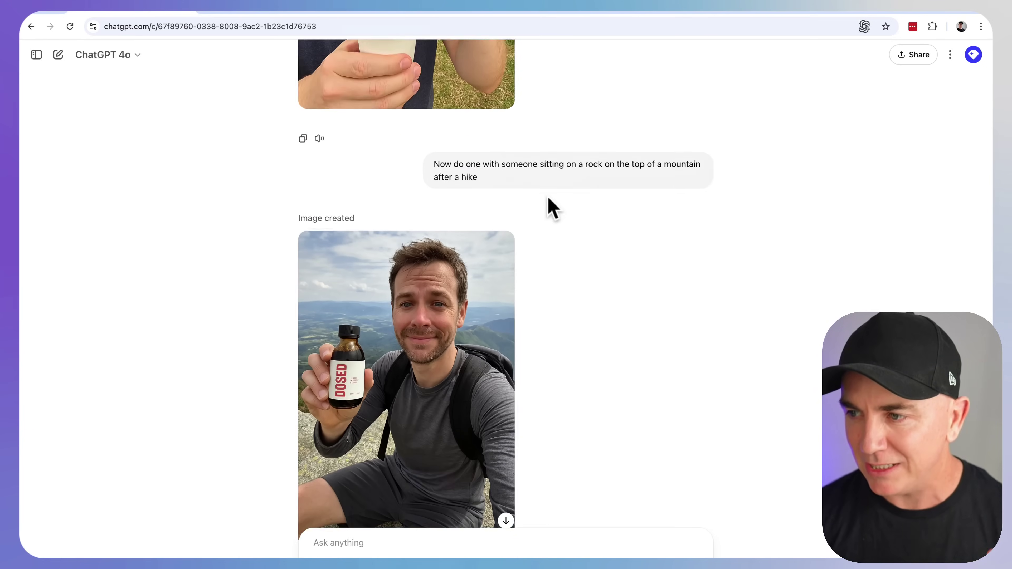
scroll(547, 196, "down", 8)
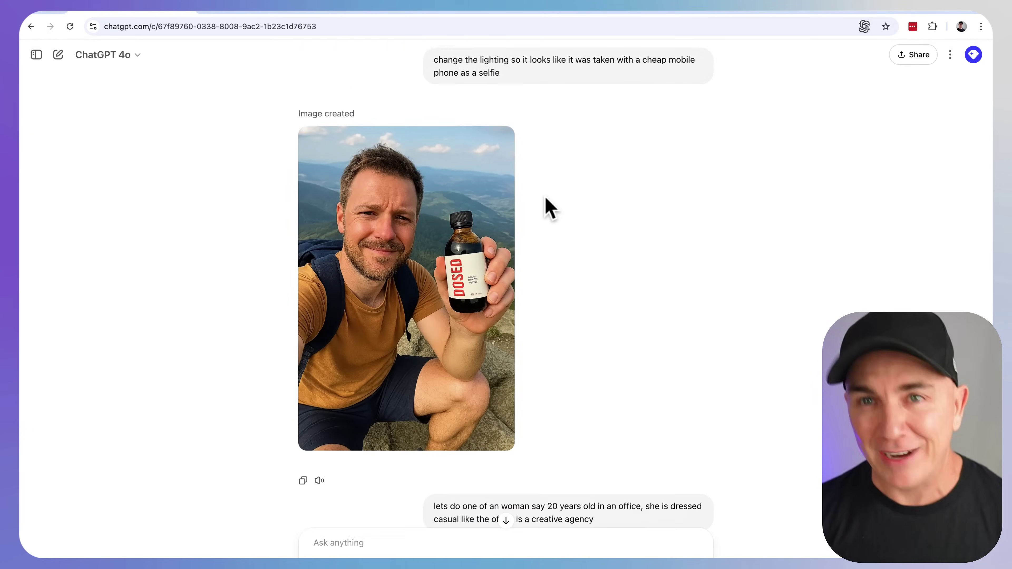
scroll(570, 217, "down", 18)
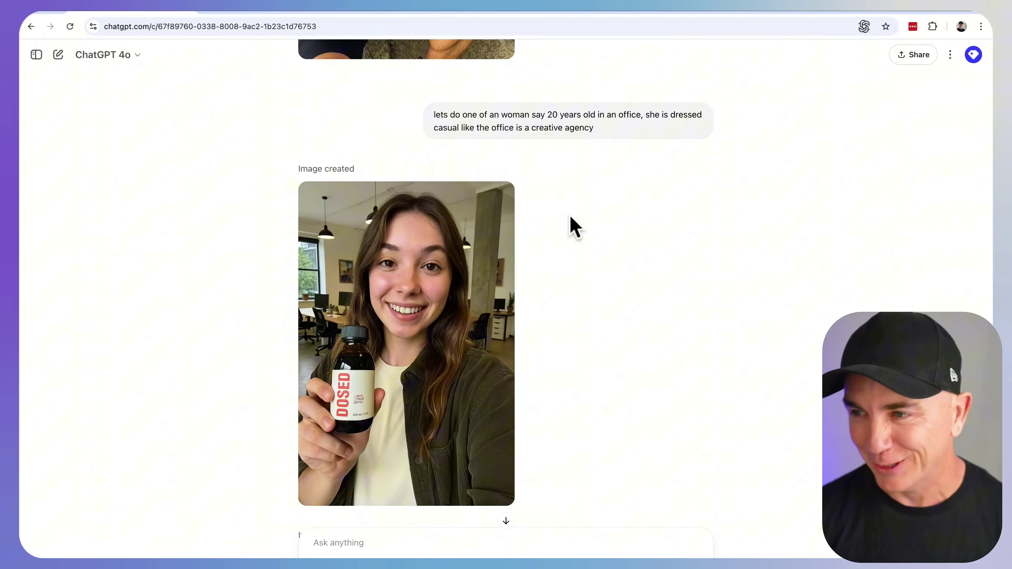
scroll(574, 227, "down", 7)
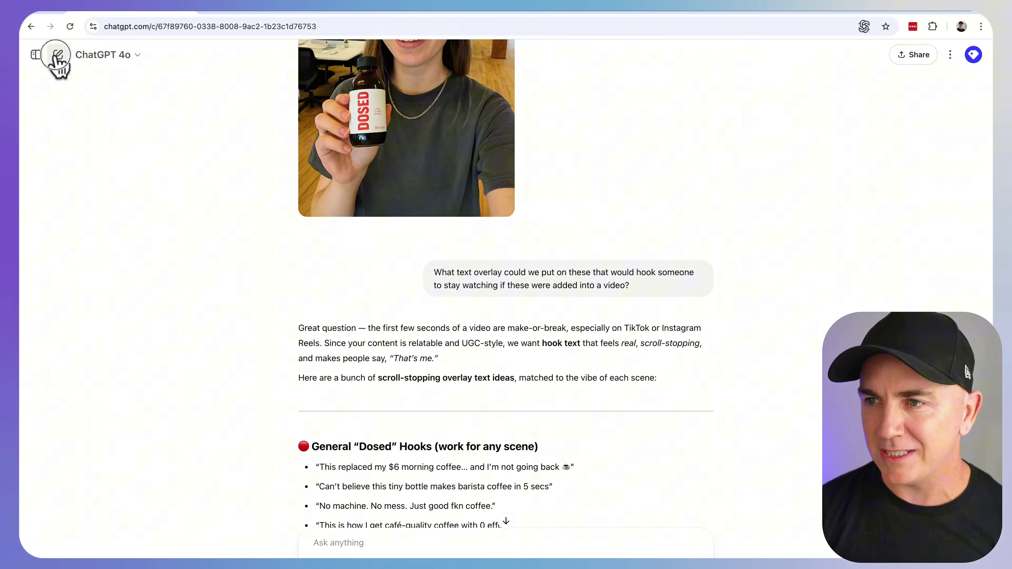
Start a new chat and paste in the 'How to recreate Ads from references' prompt.
left_click(57, 59)
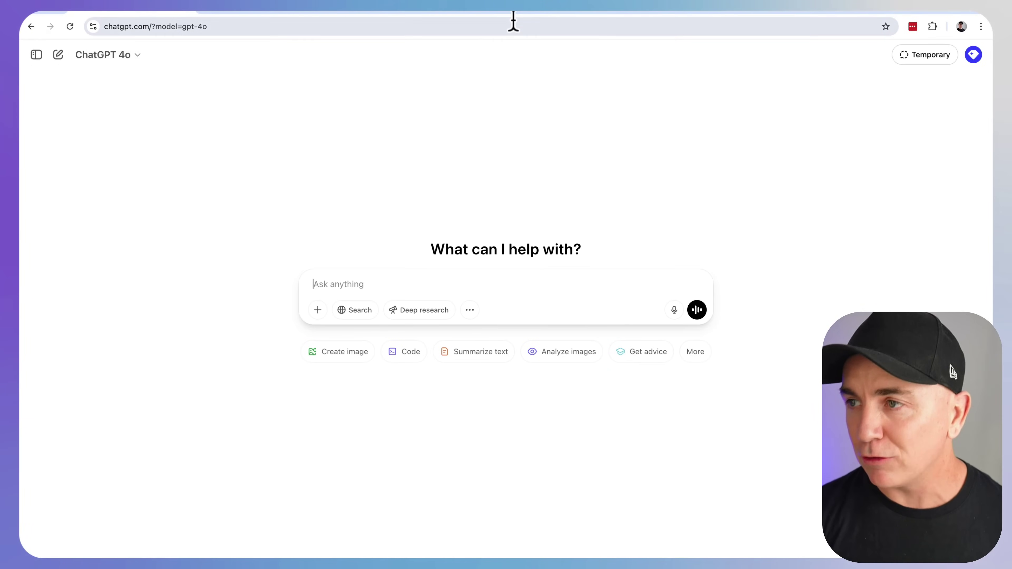
left_click(520, 12)
left_click_drag(280, 376, 690, 416)
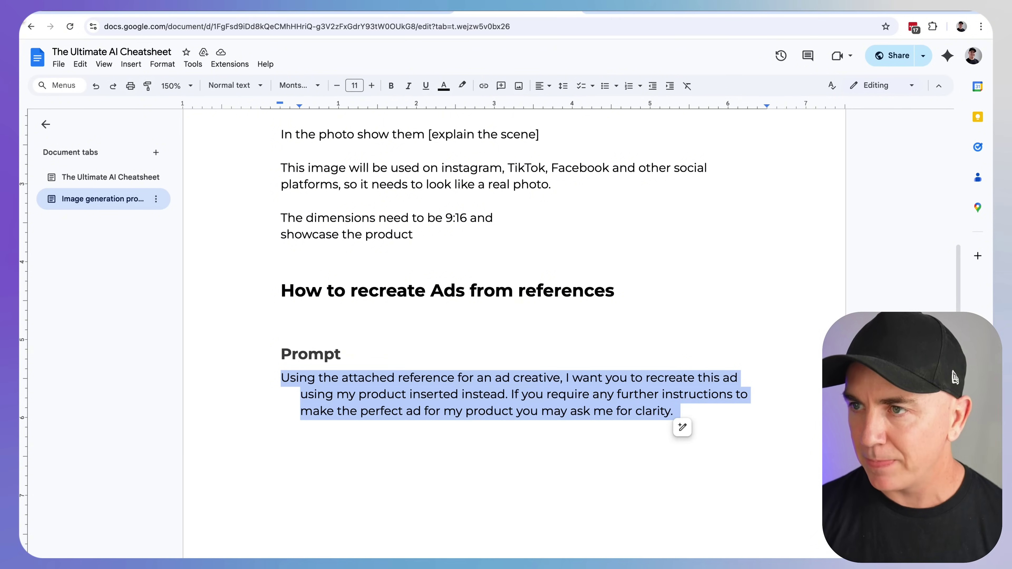
key("super+c")
left_click(82, 12)
key("super+v")
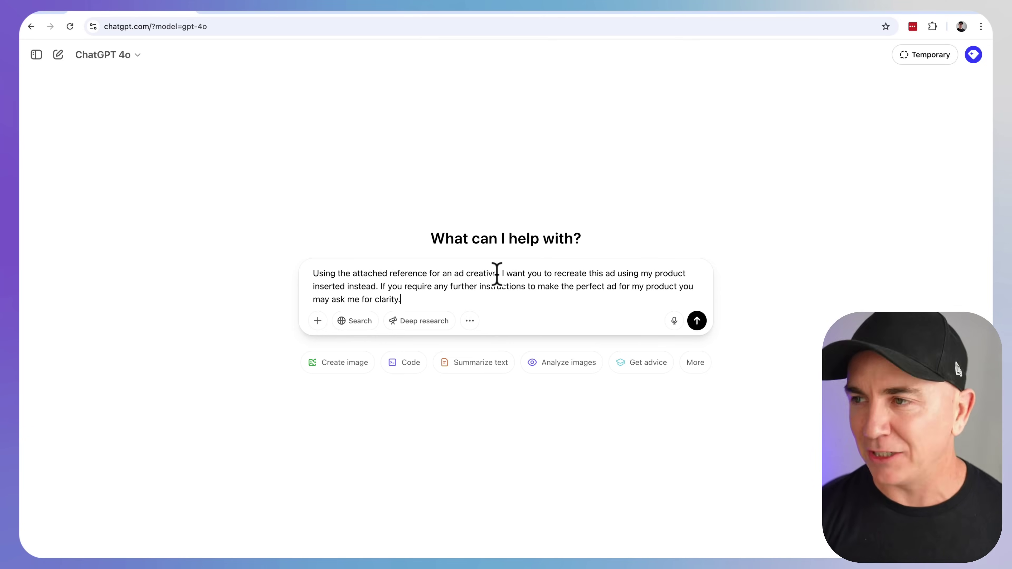
Copy the Brightland olive oil bundle ad image from the Foreplay swipe board.
left_click(390, 13)
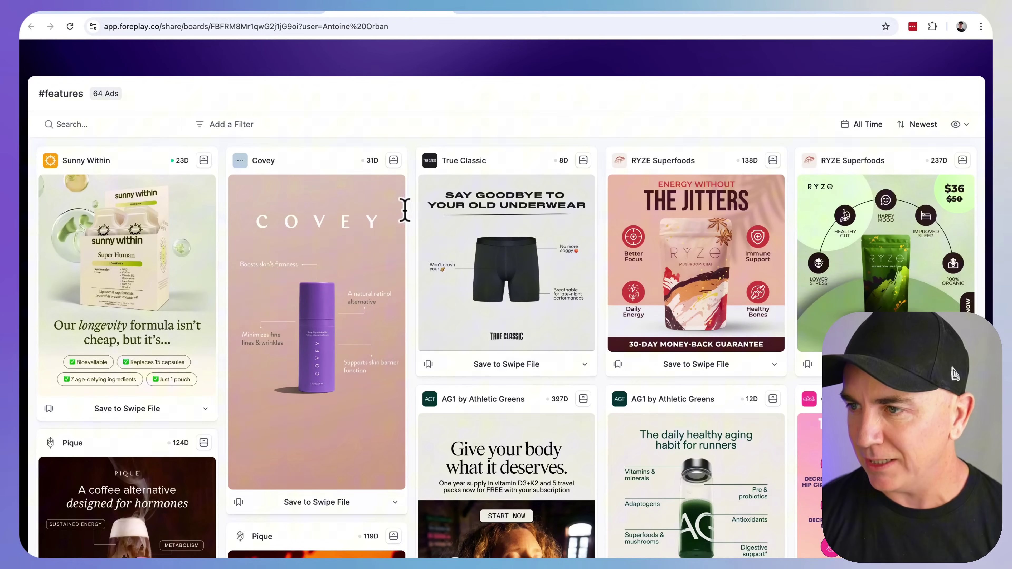
scroll(411, 217, "down", 15)
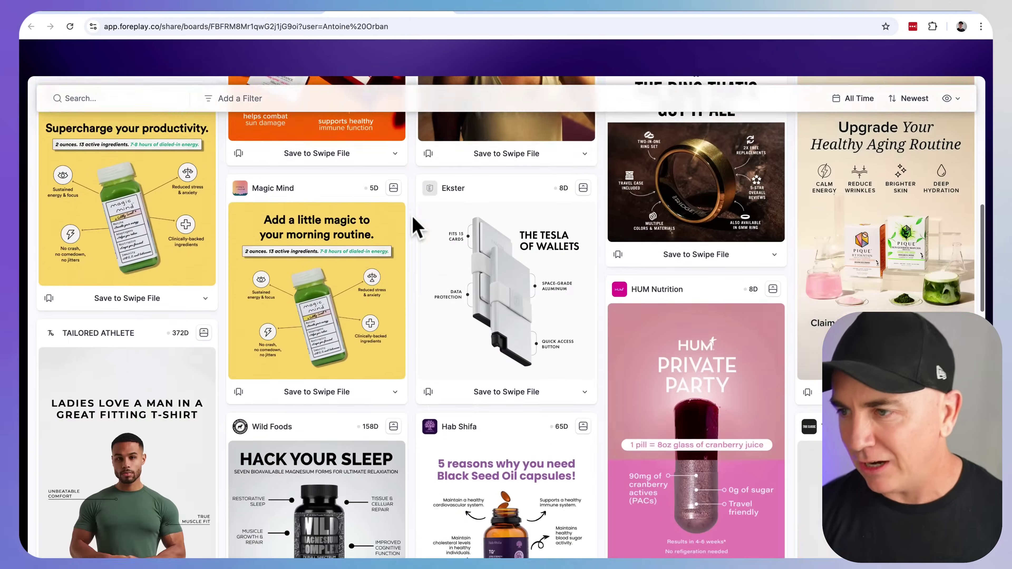
scroll(414, 225, "down", 10)
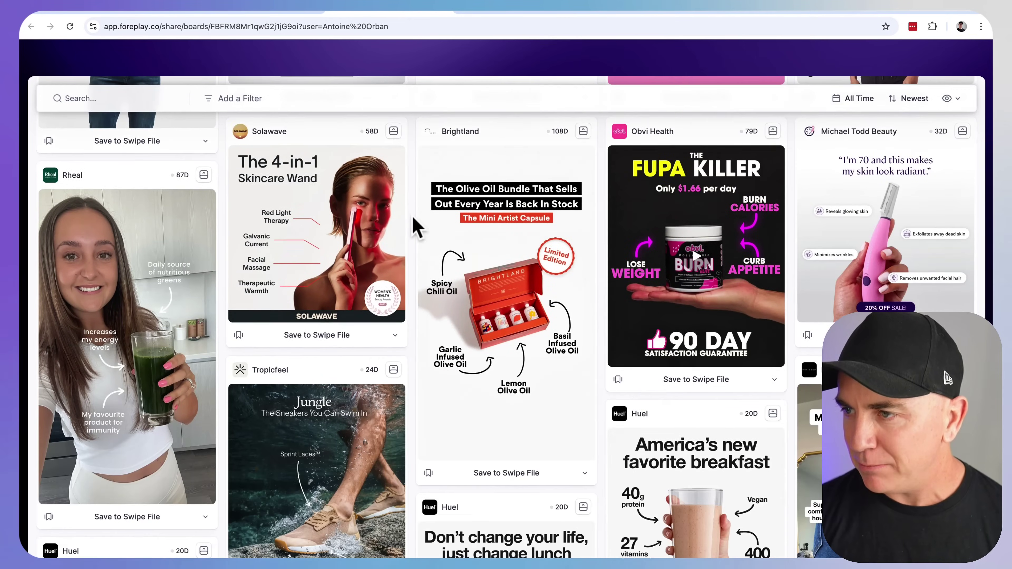
right_click(487, 251)
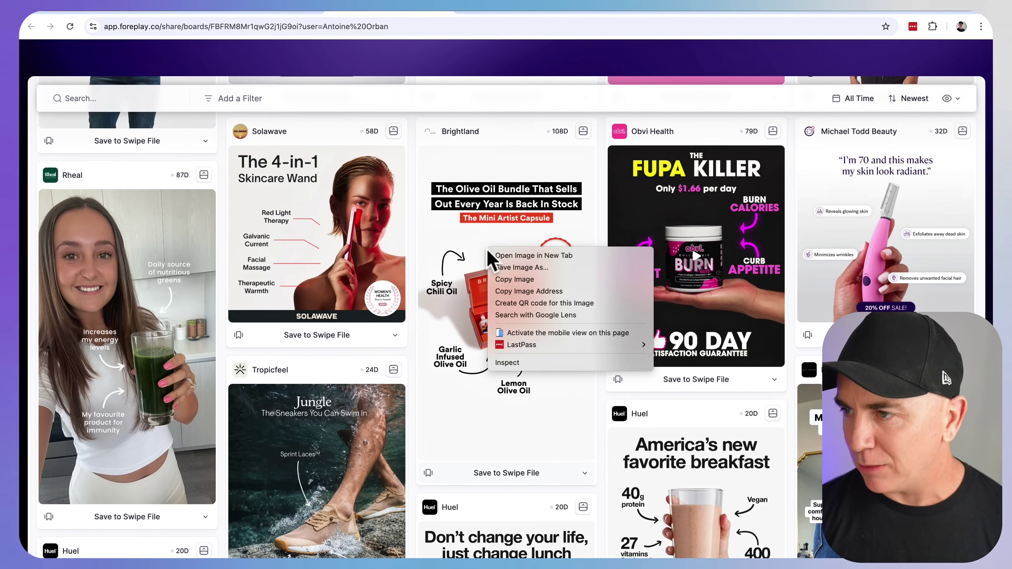
left_click(533, 281)
Paste the Brightland ad image and attach Dosed Bottle-4.jpg to the prompt.
left_click(148, 14)
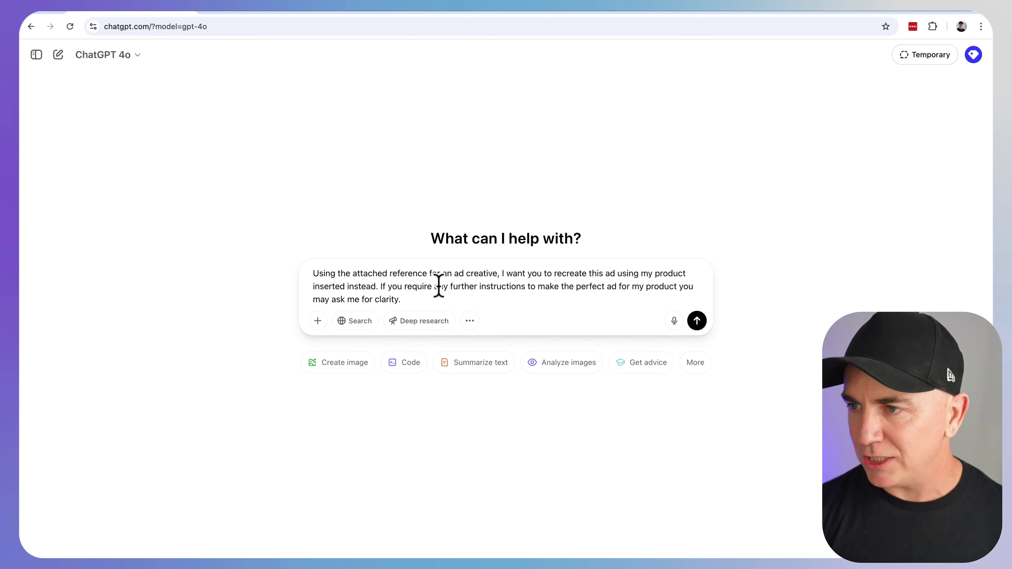
key("super+v")
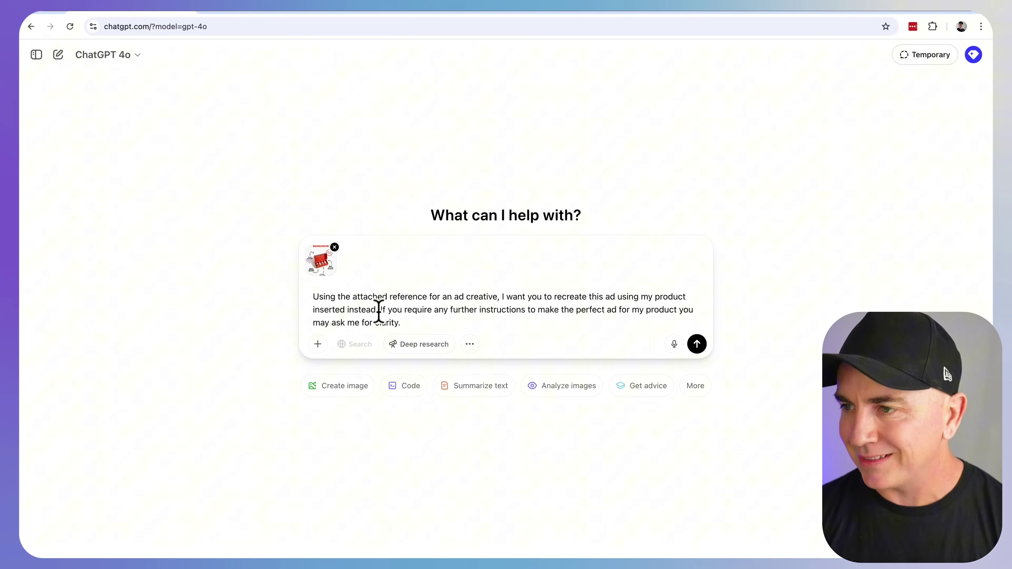
left_click(317, 344)
left_click(346, 316)
left_click(245, 132)
key("space")
key("space")
key("Return")
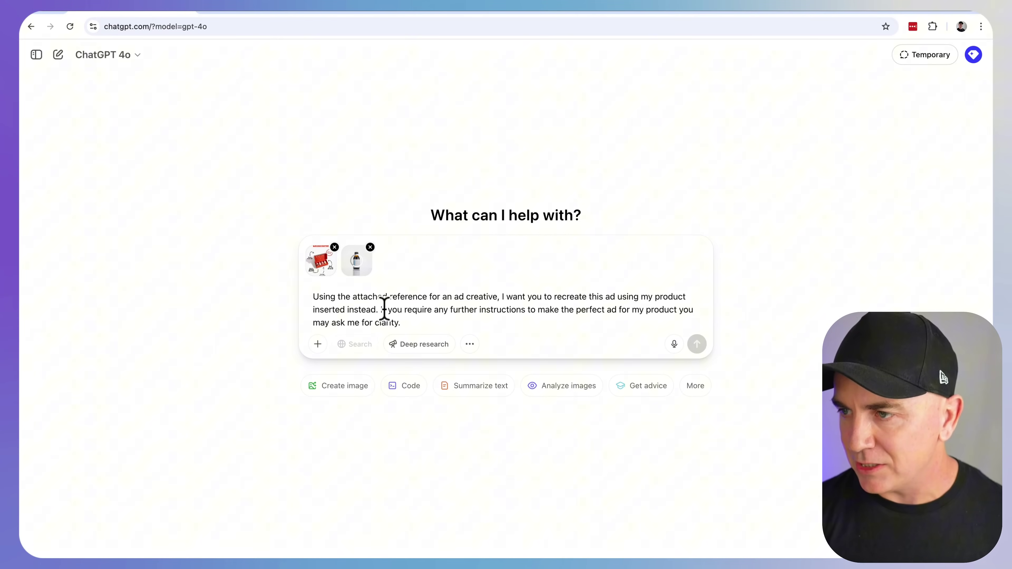
Name the product 'dosed' in the prompt and send it.
left_click(694, 297)
type("'dosed'")
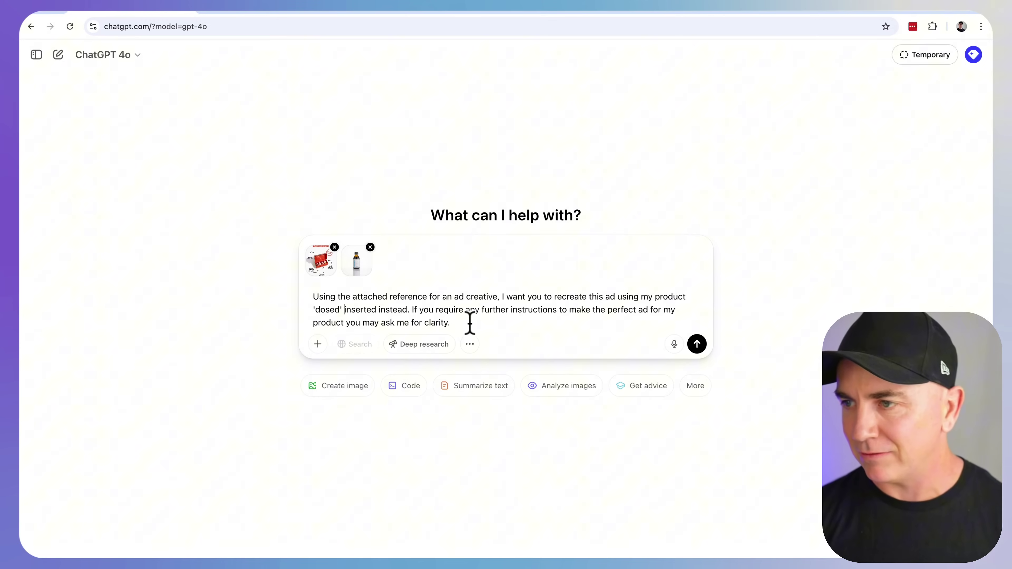
left_click(696, 345)
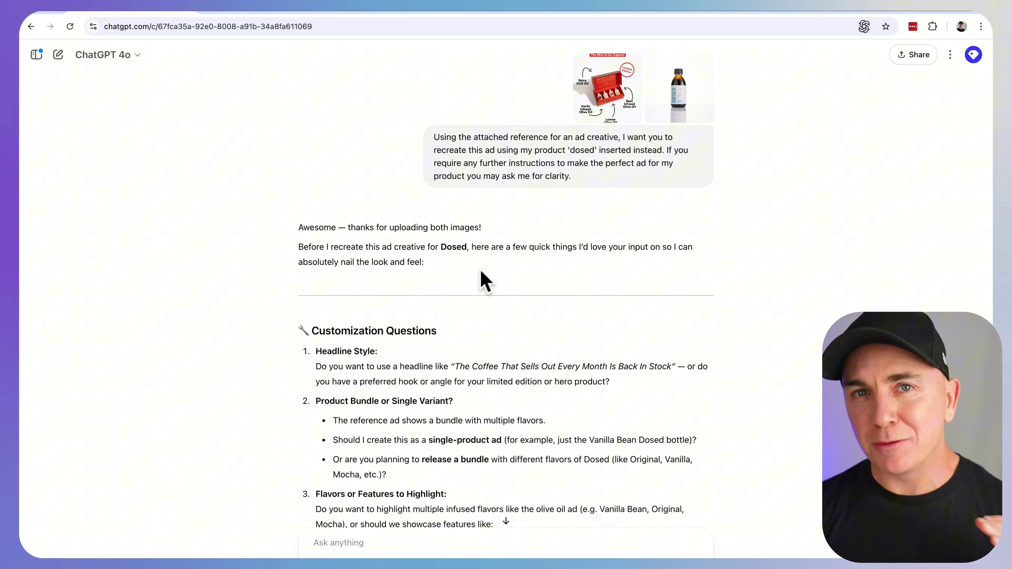
Type answers: headline 'the strongest coffee ever', a single variant, and back-in-stock urgency.
scroll(430, 275, "down", 1)
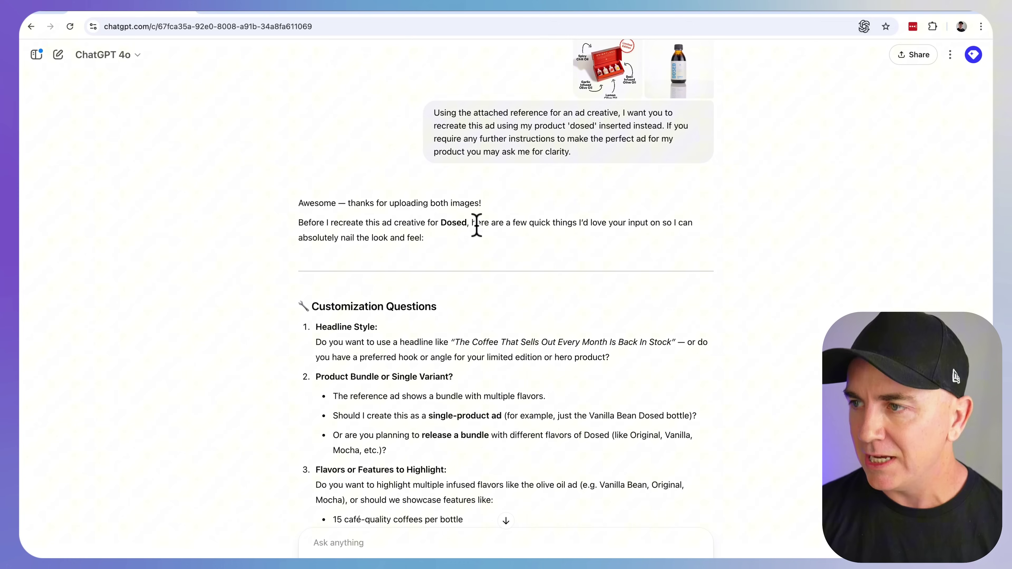
scroll(428, 243, "down", 5)
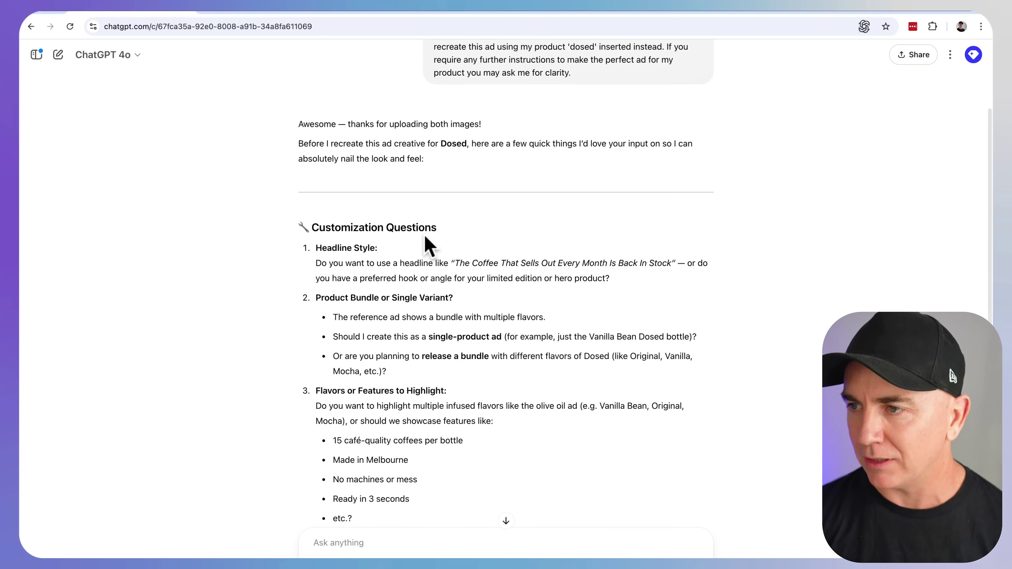
left_click_drag(317, 202, 433, 202)
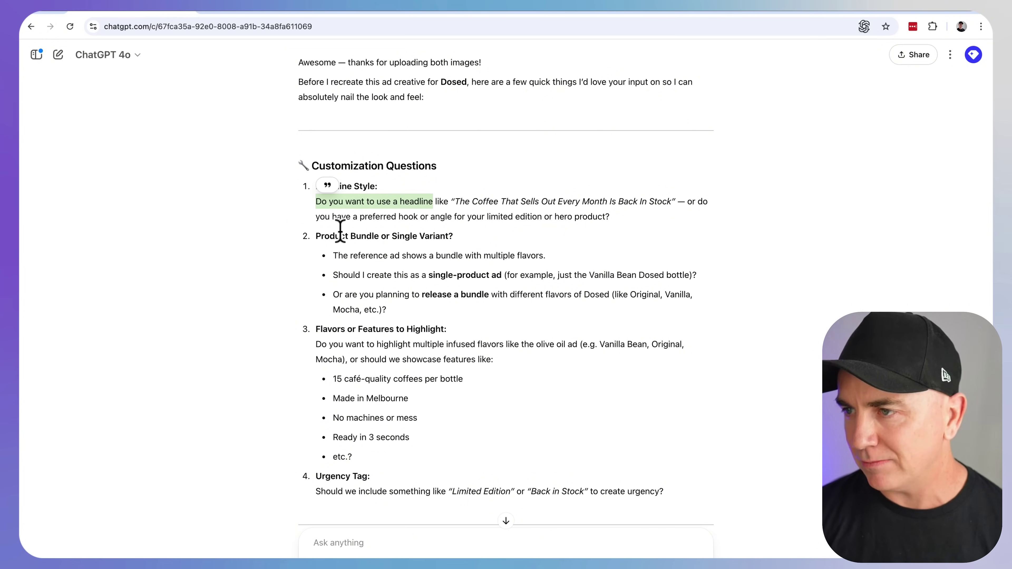
scroll(339, 227, "down", 1)
left_click(375, 540)
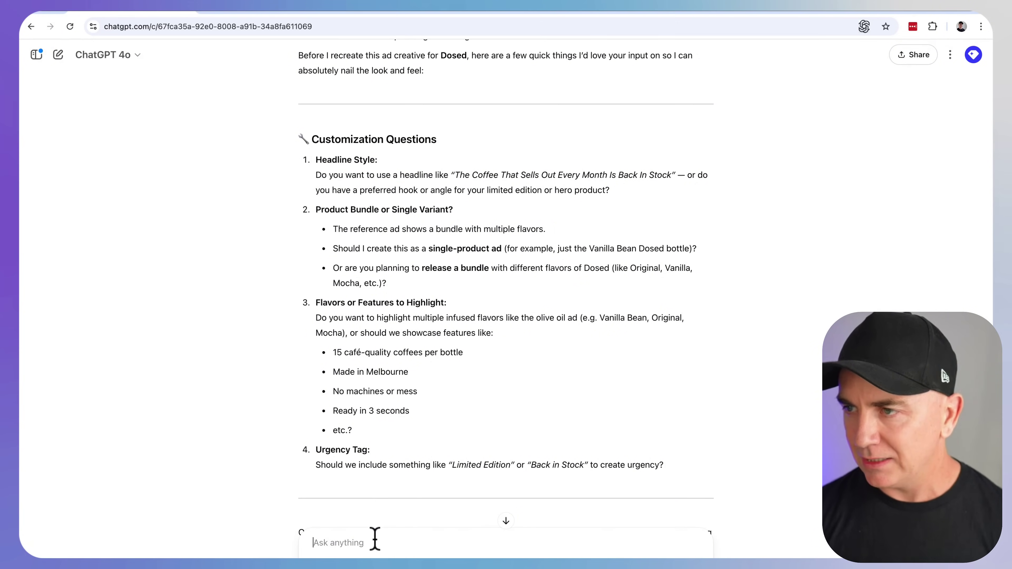
type("d")
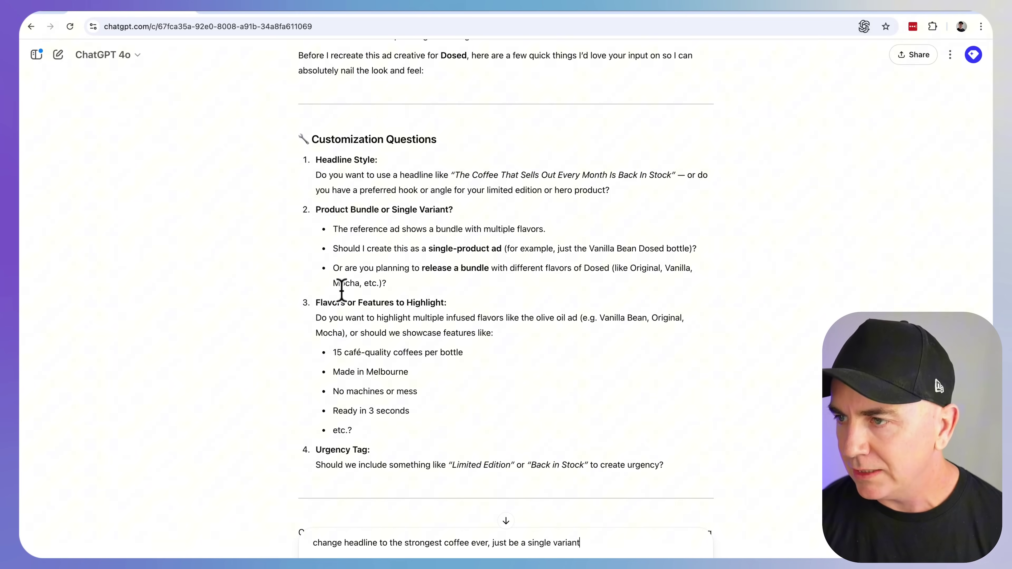
scroll(463, 303, "down", 1)
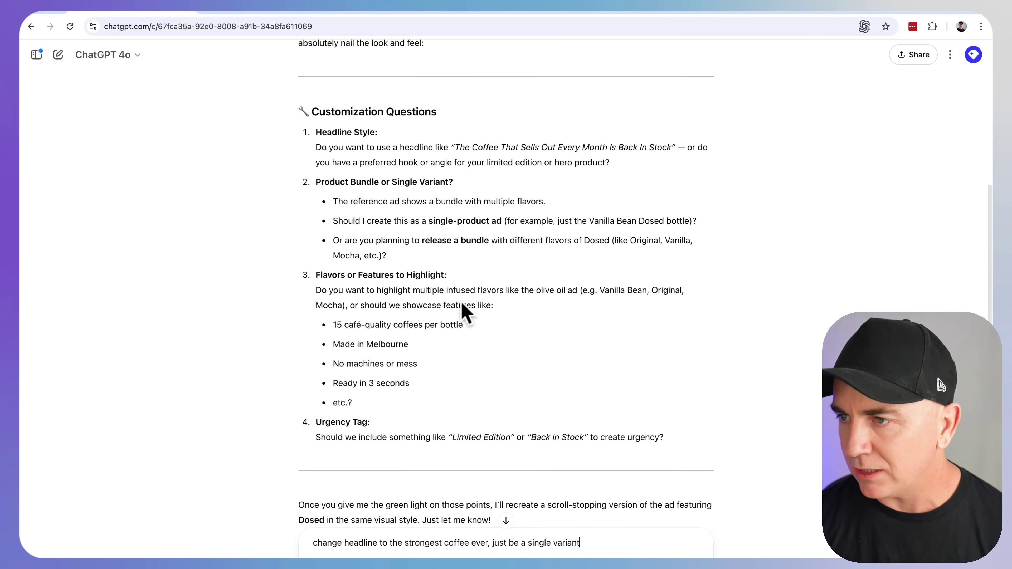
scroll(347, 311, "down", 1)
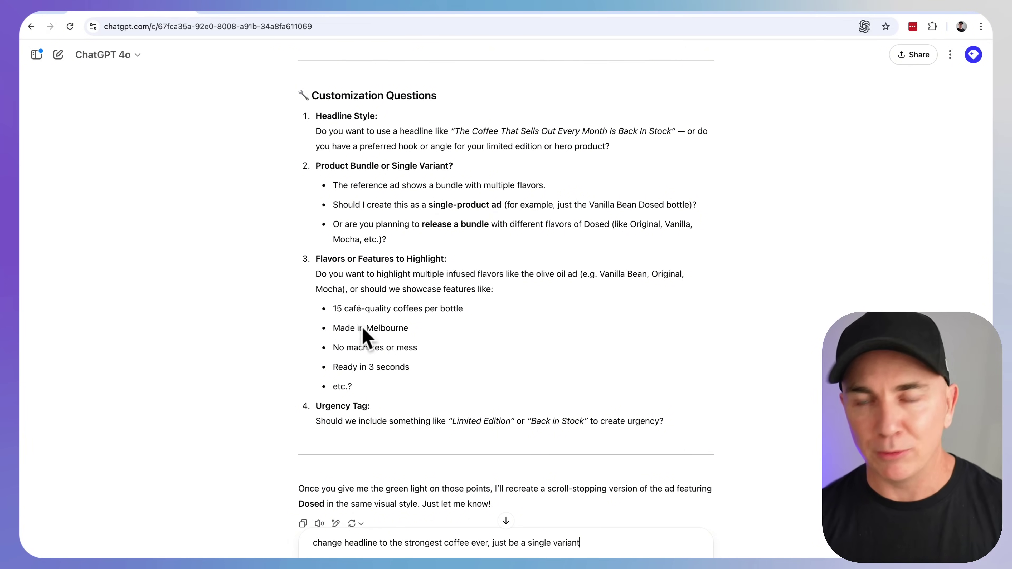
scroll(372, 343, "down", 1)
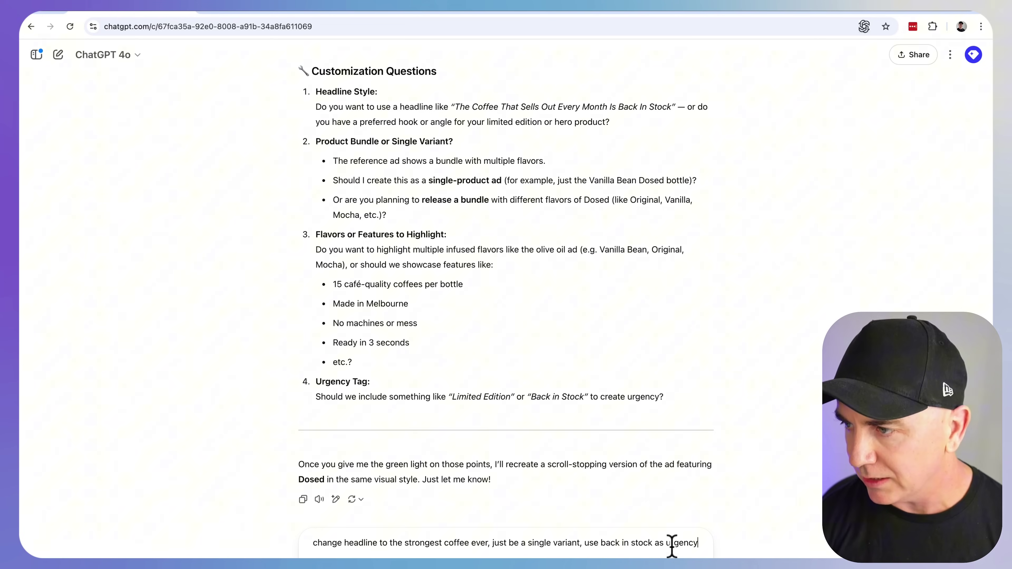
Send the headline and single-variant answers, then request a Dosed-logo-blue 'back in stock' banner.
key("Return")
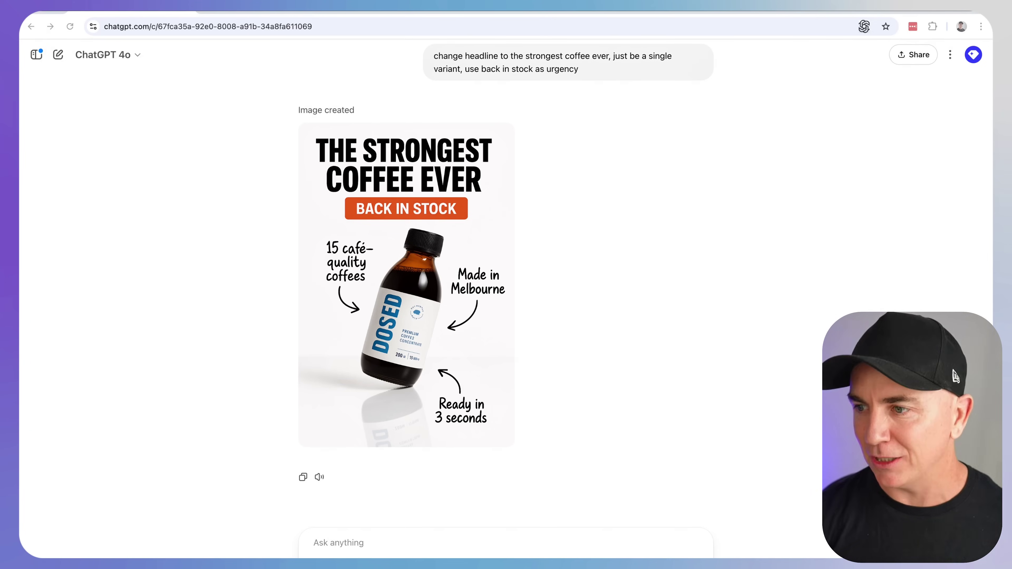
type("please update the backgr")
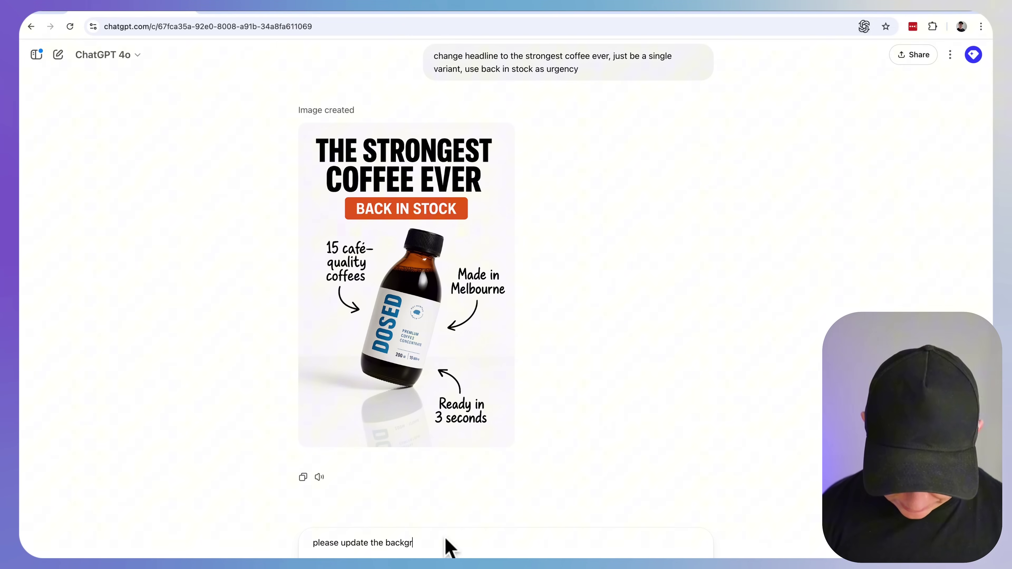
type("ound for 'back in sto")
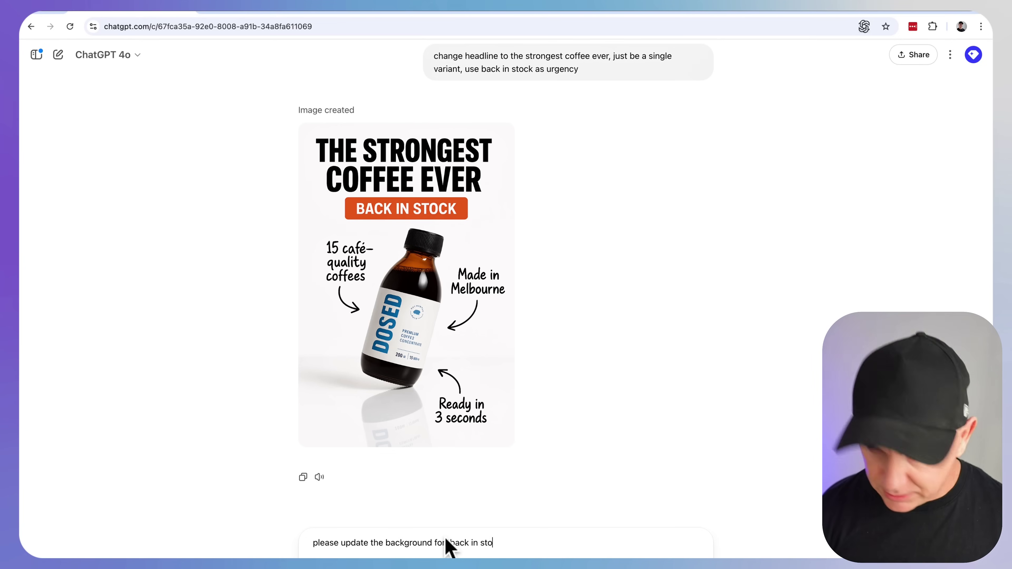
type("ck' to be the same vi")
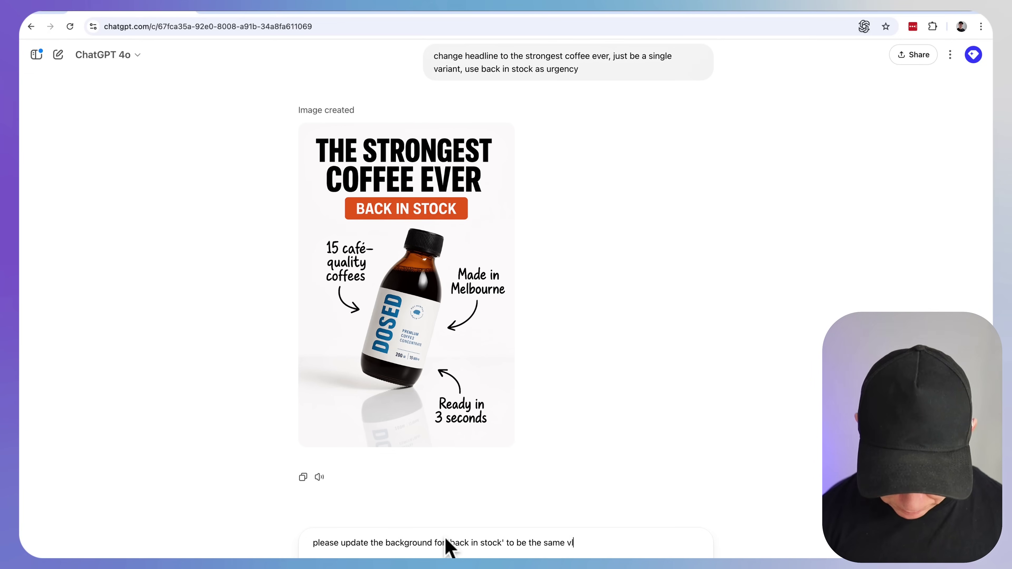
key("BackSpace")
type("blue as the dosed logo text")
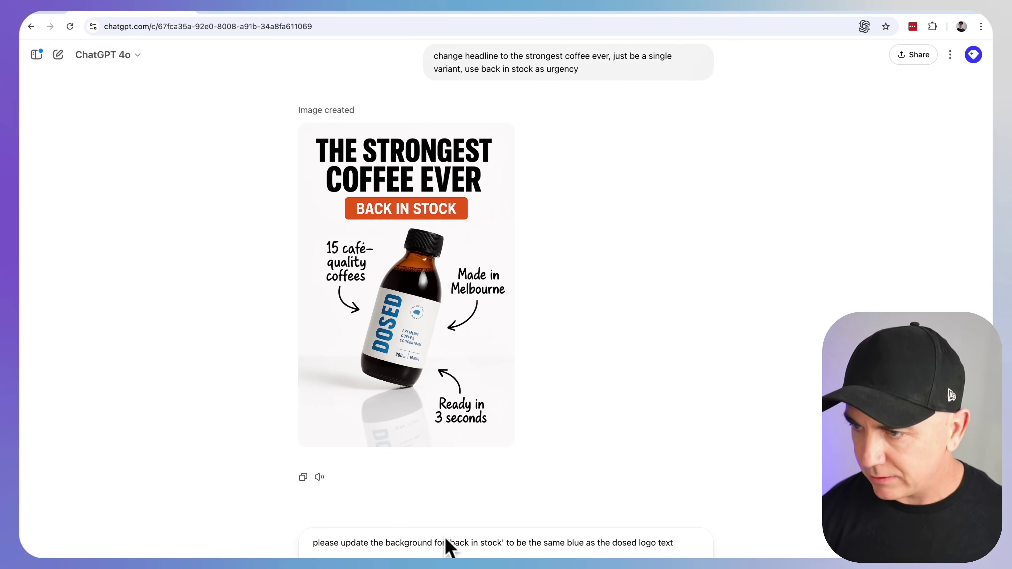
key("Return")
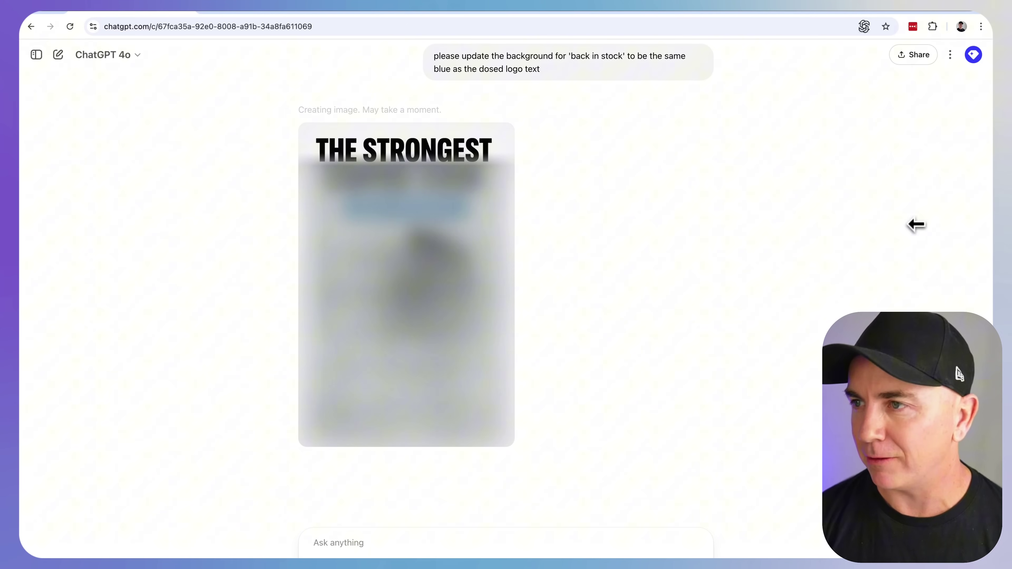
Copy the Hey Bud Skincare 'Back in Stock' ad image from the Foreplay board back into ChatGPT.
left_click(360, 12)
scroll(434, 318, "down", 5)
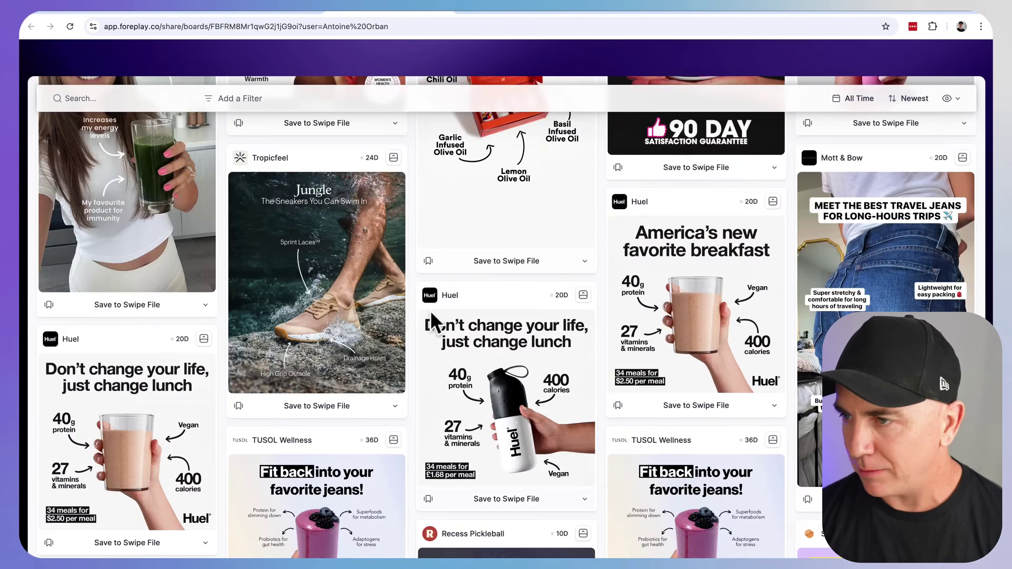
scroll(433, 318, "down", 15)
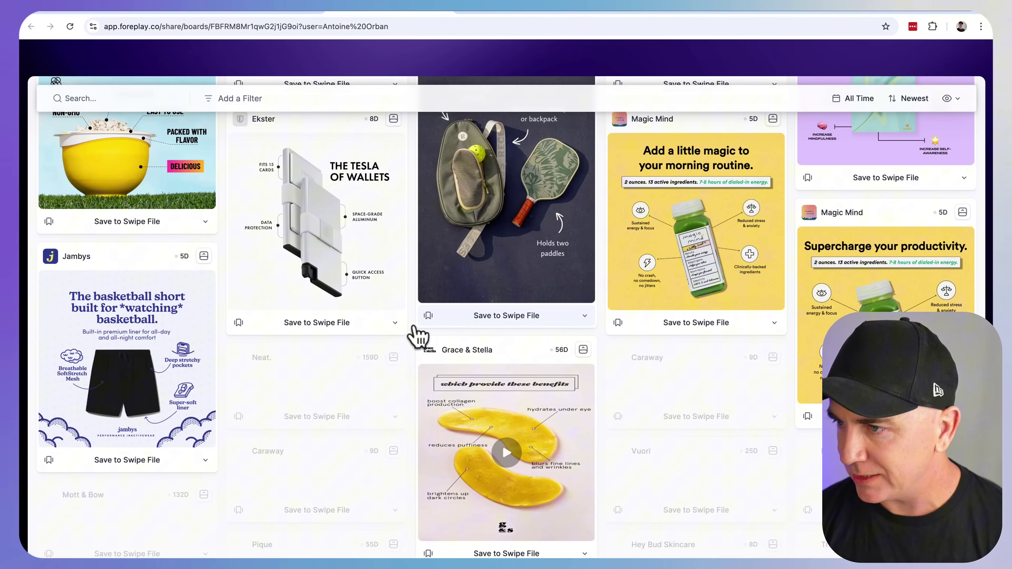
scroll(418, 336, "down", 15)
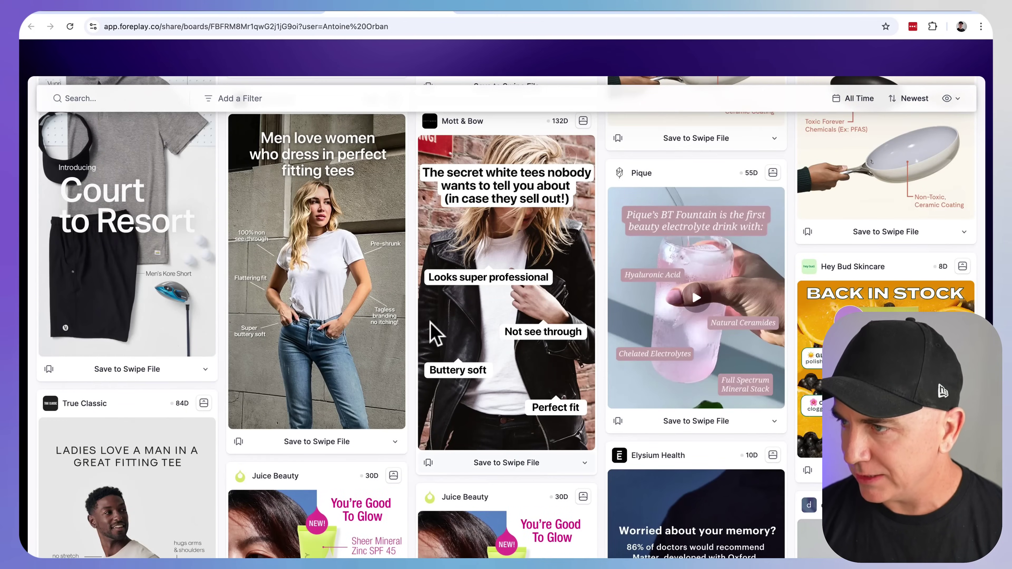
scroll(434, 336, "down", 10)
scroll(428, 329, "up", 14)
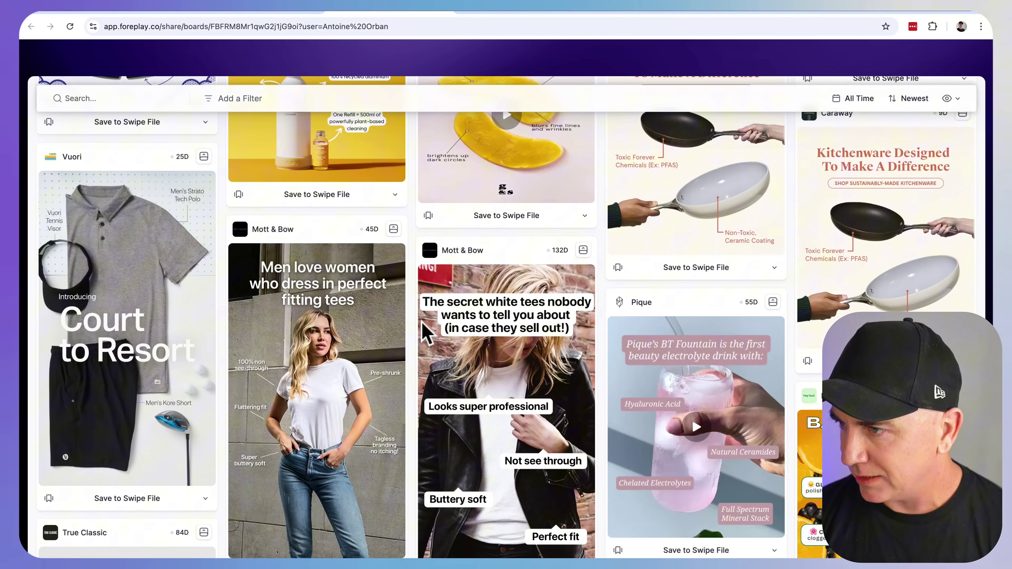
scroll(756, 359, "down", 4)
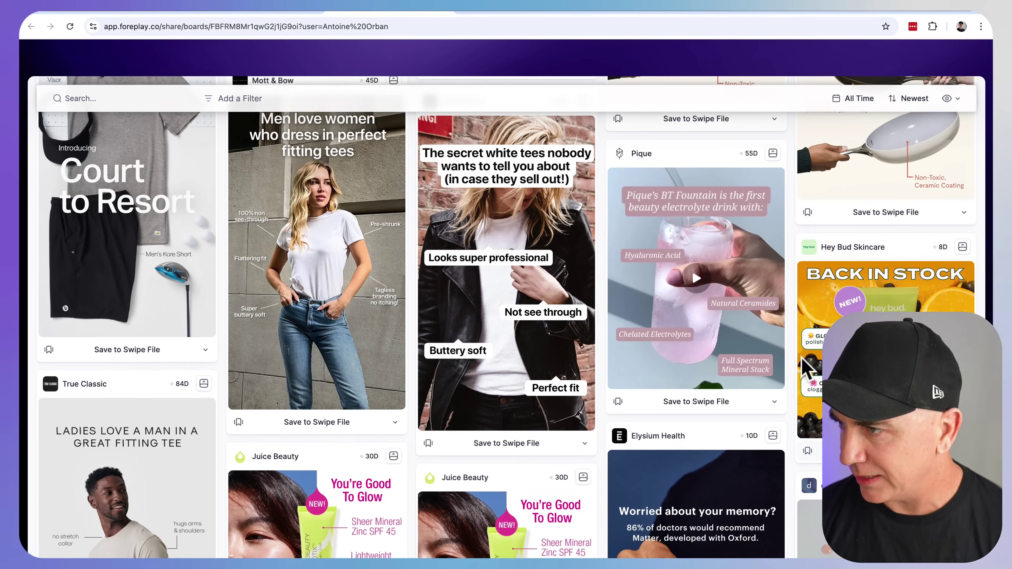
scroll(803, 371, "down", 3)
right_click(888, 275)
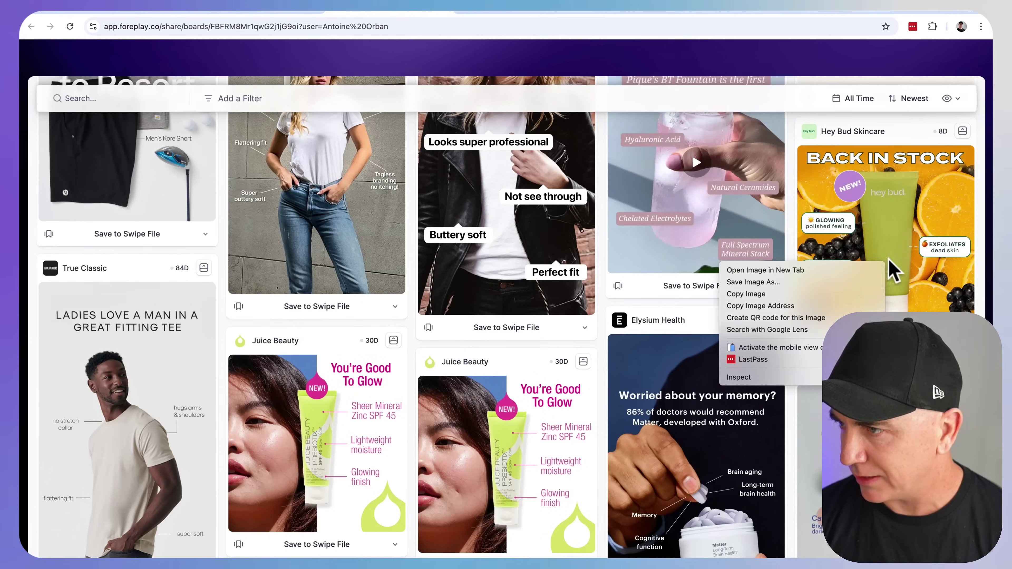
left_click(841, 296)
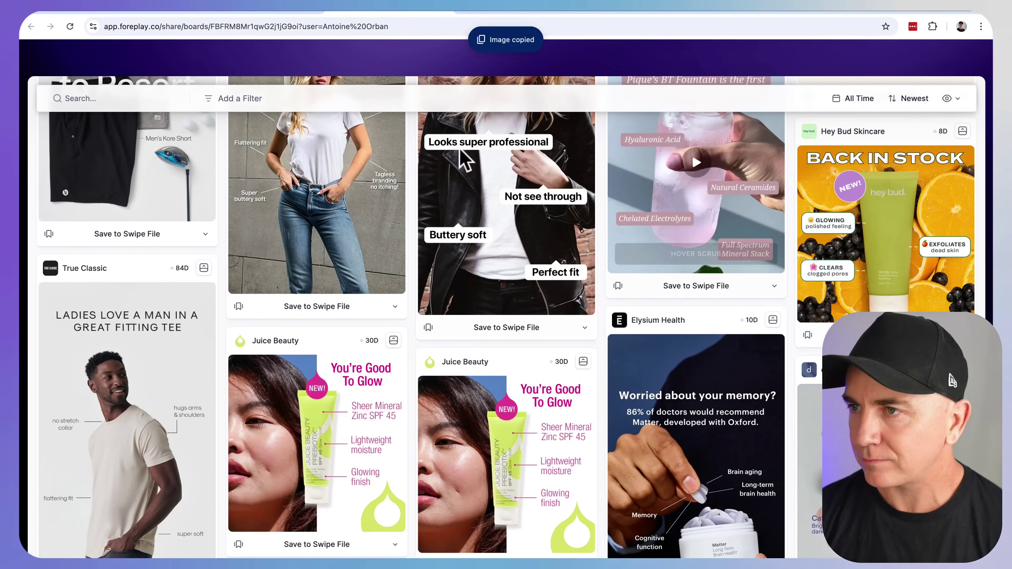
key("ctrl+Tab")
Attach the Hey Bud ad and ask for a Dosed version on a bean-scattered kitchen bench.
key("super+v")
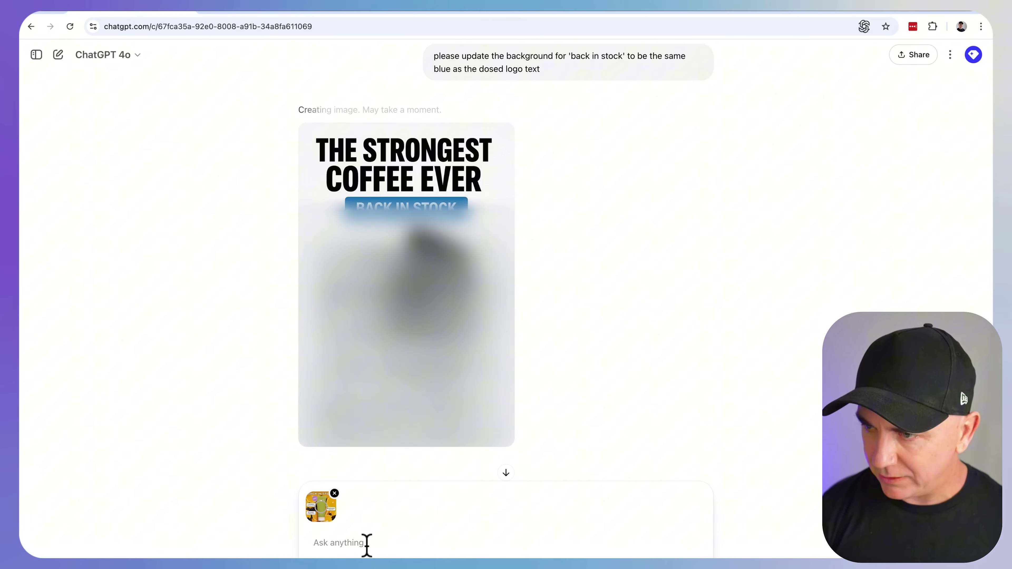
type("Now using this ad creative as a reference, ")
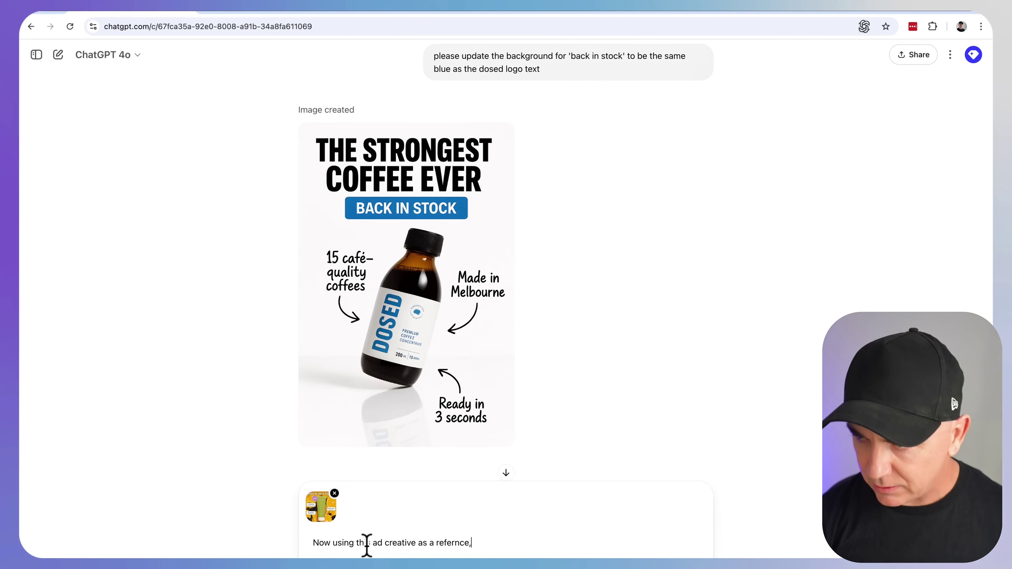
type("promoto")
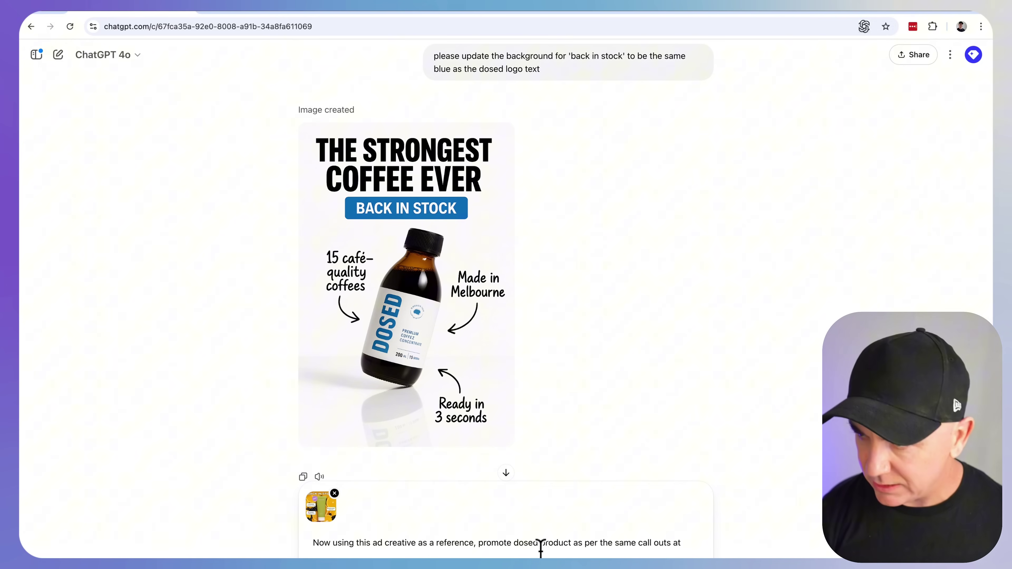
type("the previous ad, ")
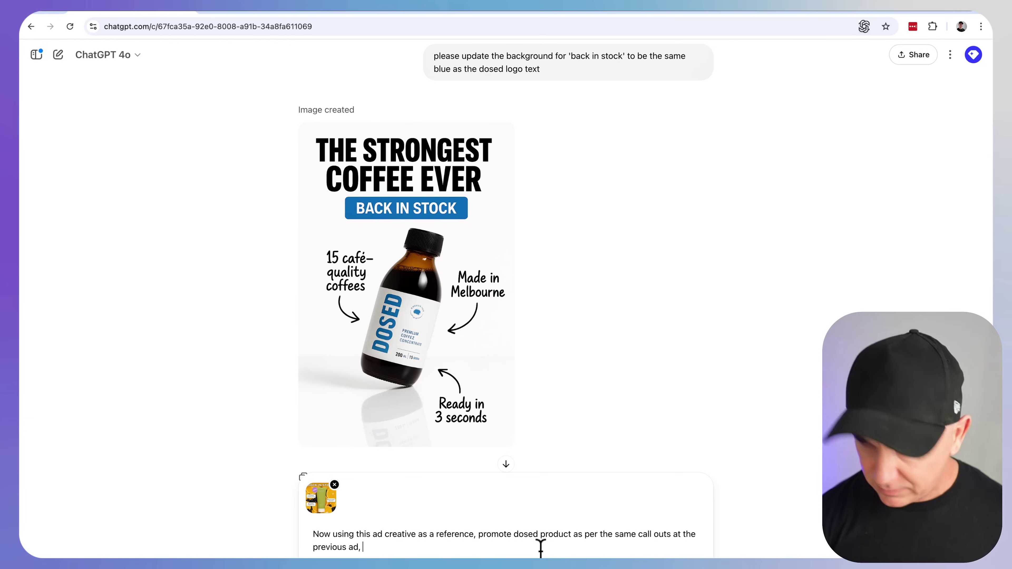
type("but have the ")
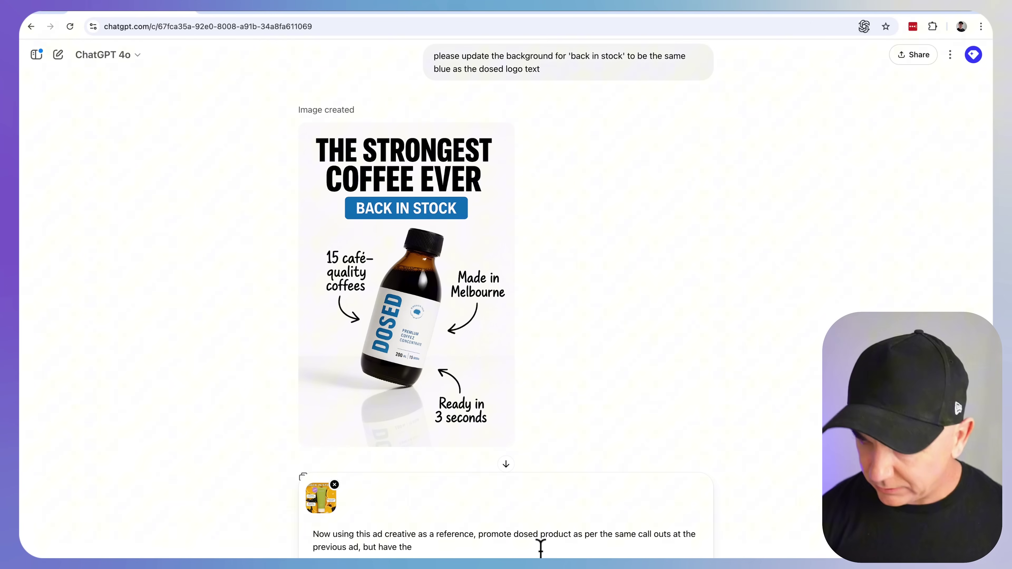
type("backgound be ")
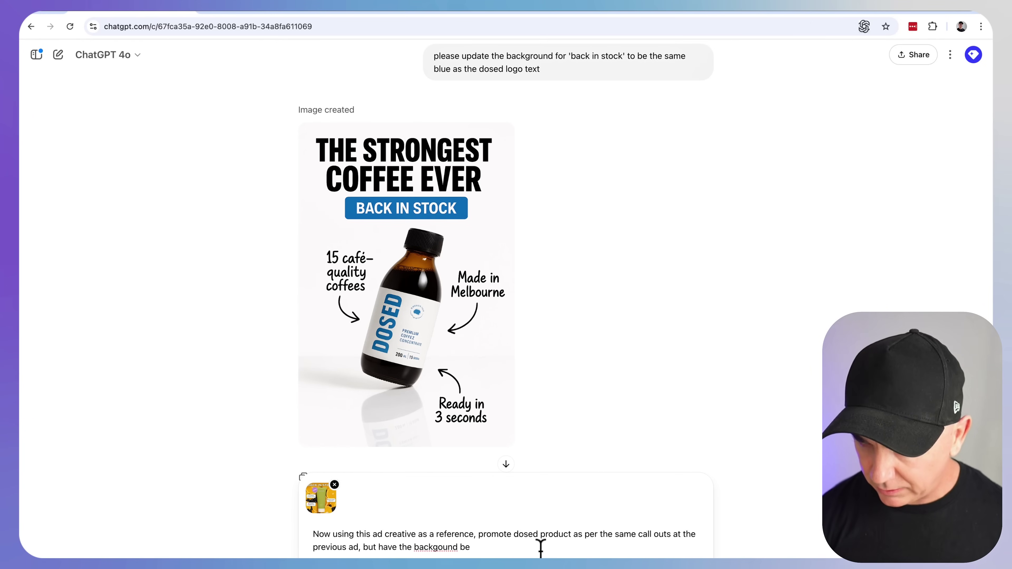
type("on a kitchen ben")
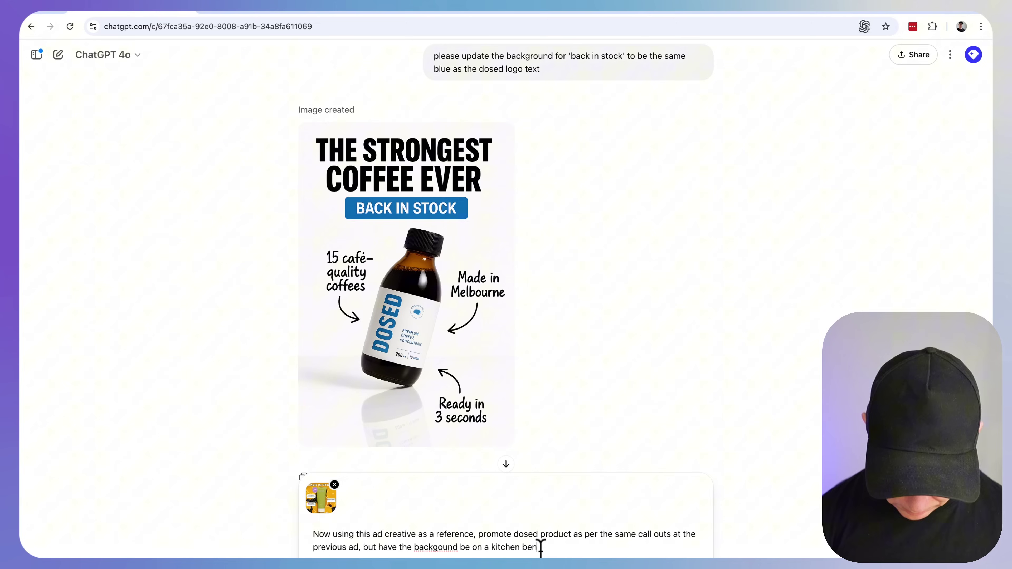
type("ch with coffee beans ")
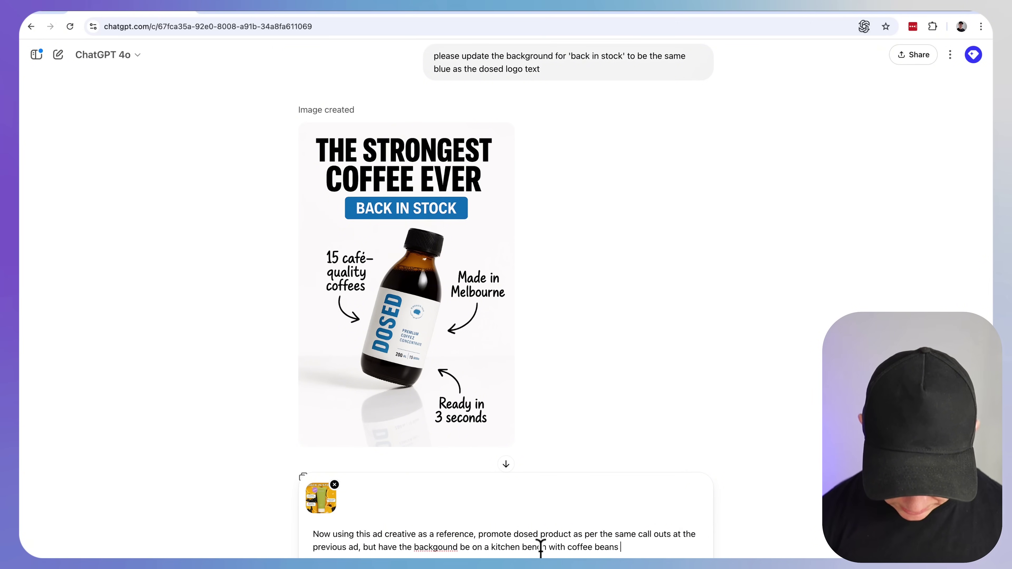
type("lightly scattered acro")
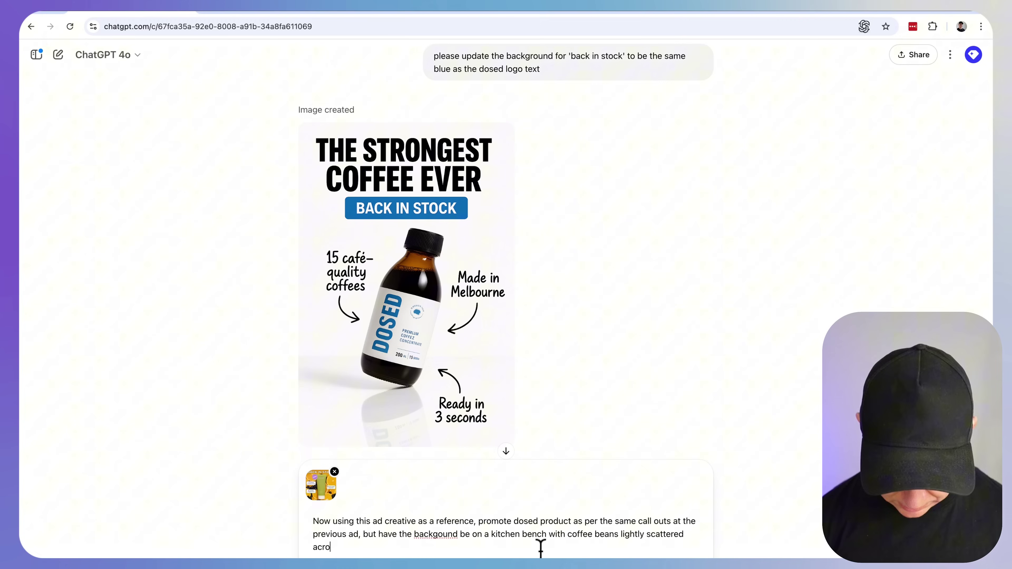
type("ss it as wel")
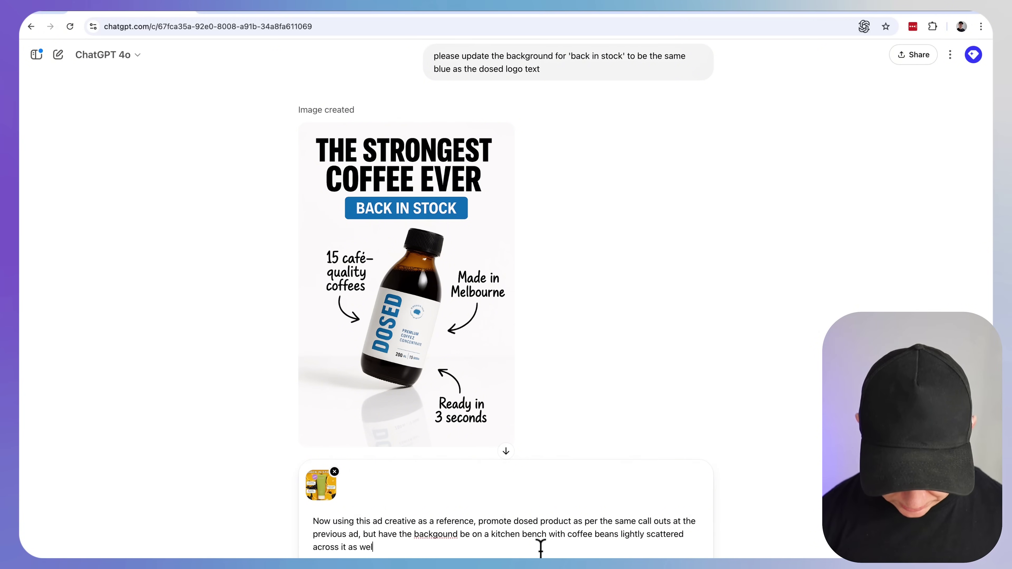
type("l as a few van")
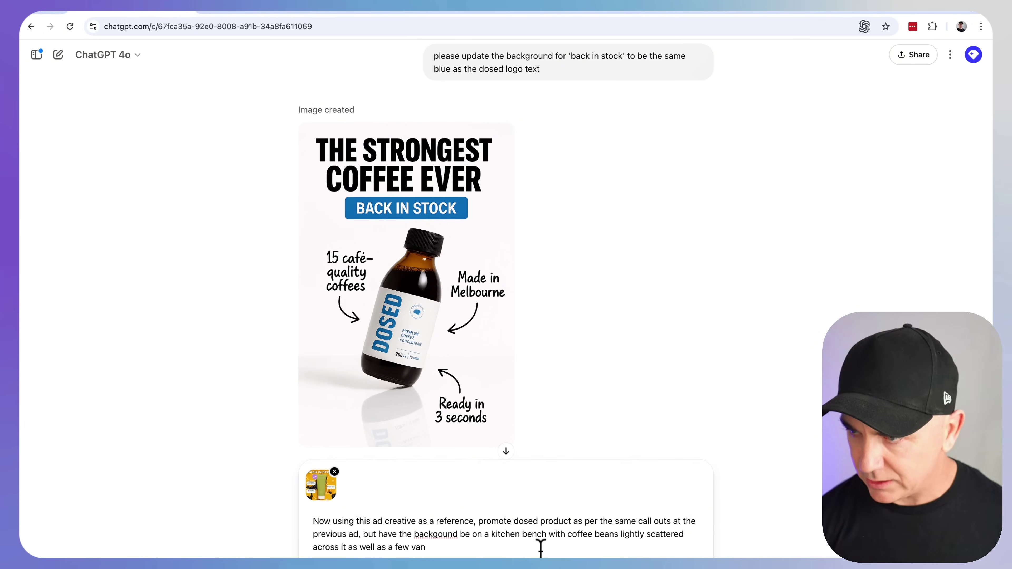
type("illa beans")
right_click(436, 534)
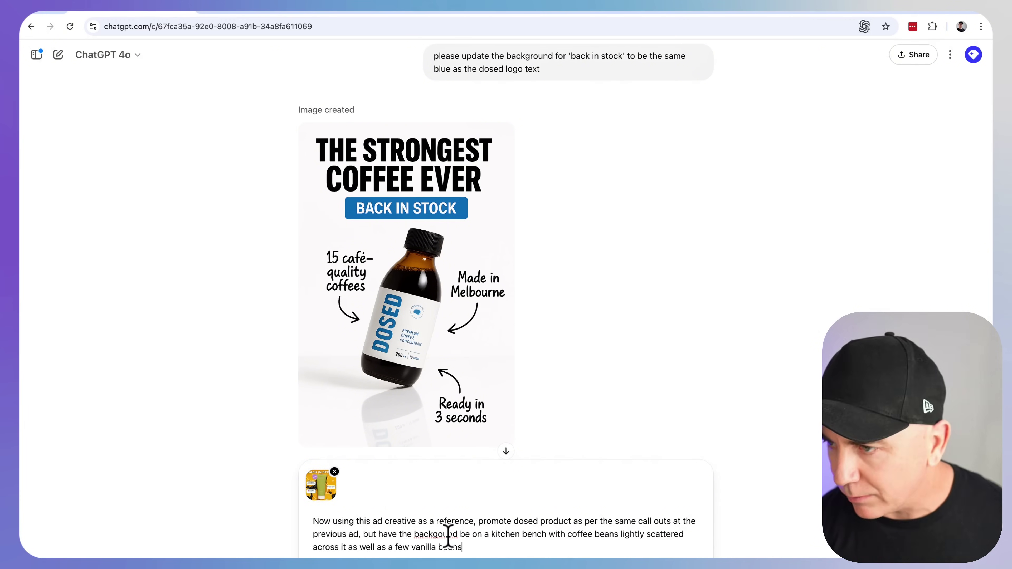
left_click(480, 316)
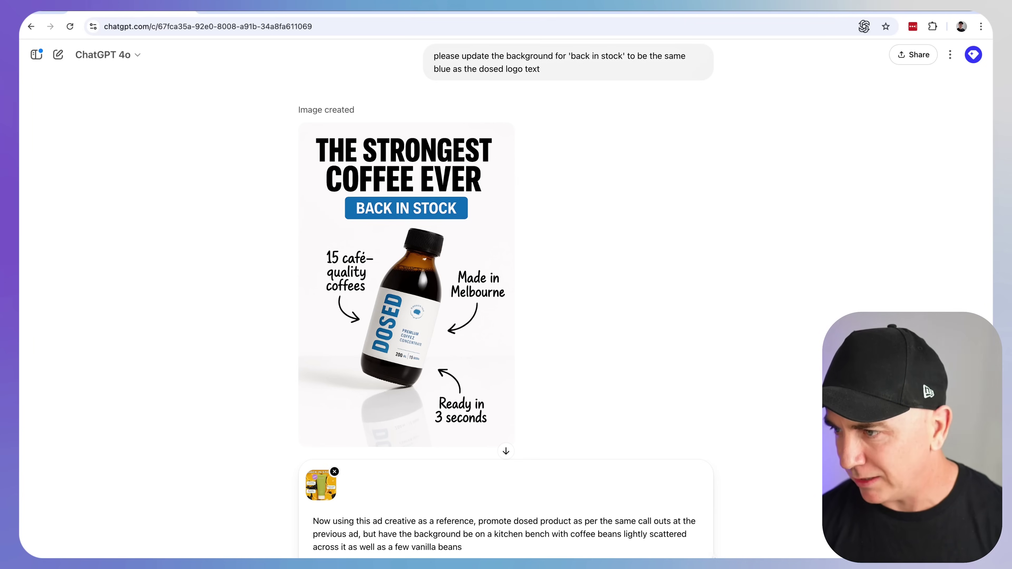
left_click(699, 554)
Scroll through the generated Dosed 'BACK IN STOCK' ad with its NEW! badge and three callouts.
scroll(648, 330, "up", 5)
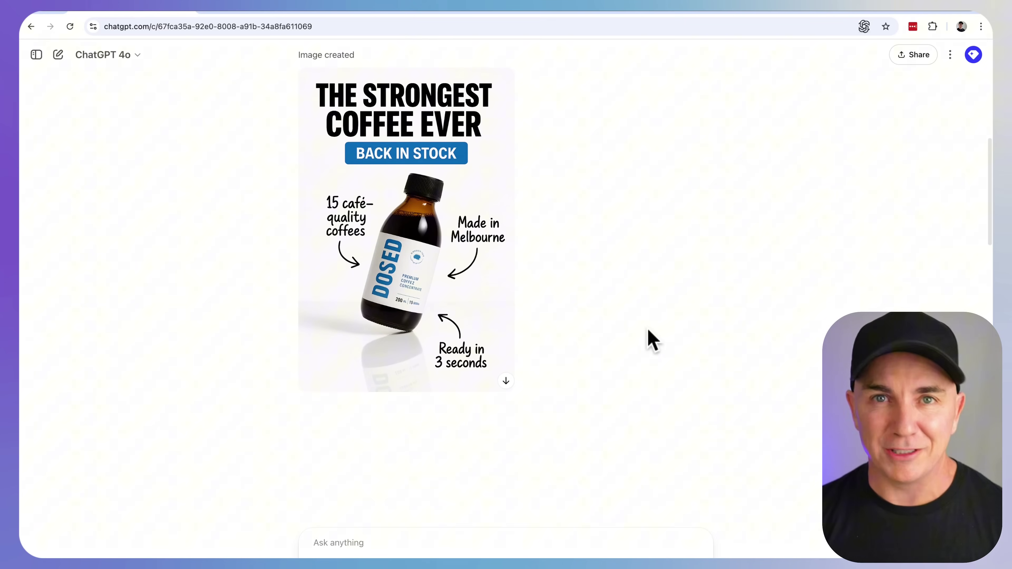
scroll(651, 339, "up", 1)
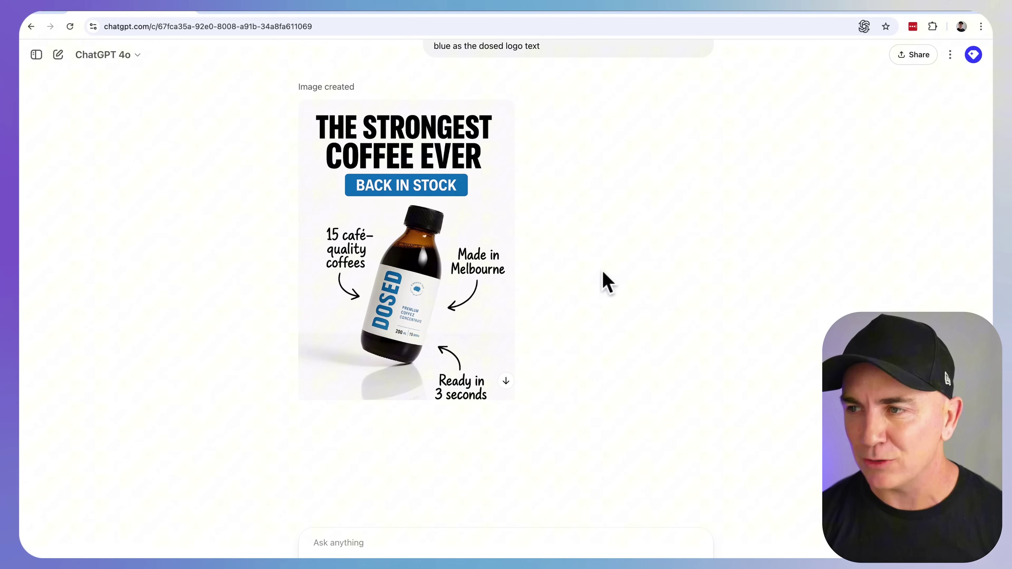
scroll(605, 275, "down", 8)
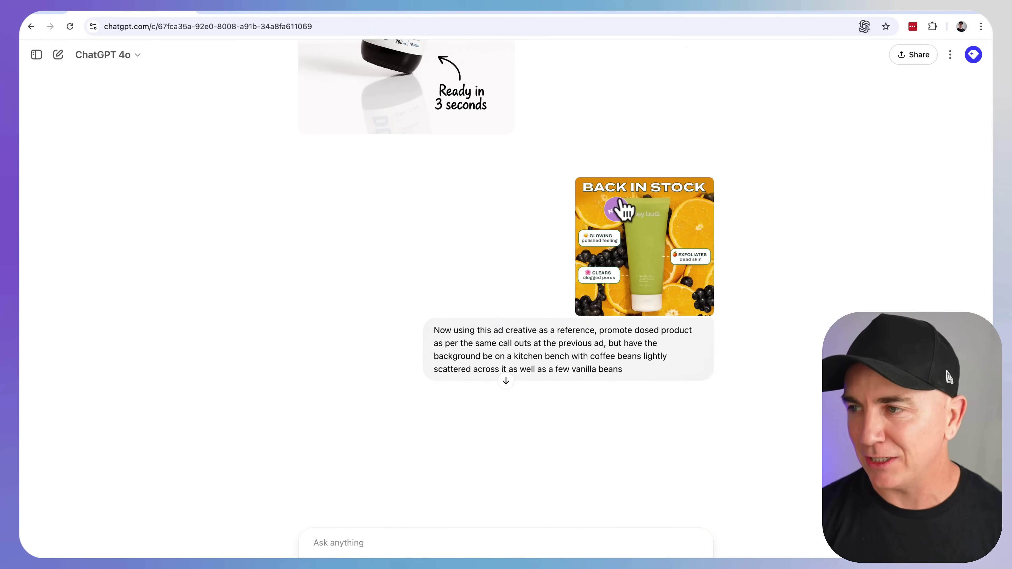
scroll(648, 210, "down", 8)
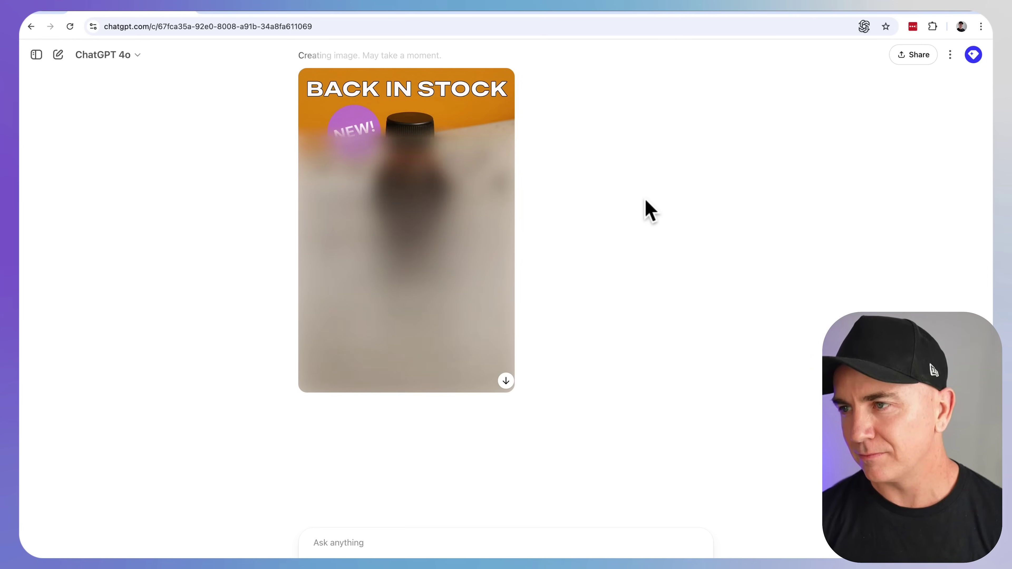
scroll(648, 211, "down", 2)
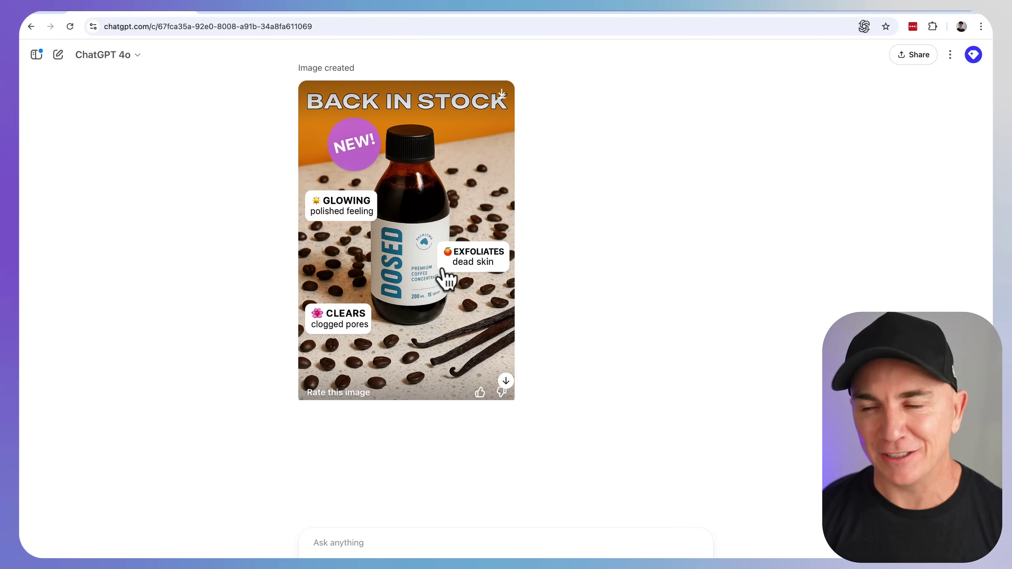
scroll(633, 307, "up", 3)
Reuse the four earlier feature bullets in a prompt asking to replace the ad's callouts.
scroll(633, 307, "down", 15)
scroll(633, 307, "up", 8)
scroll(633, 317, "up", 8)
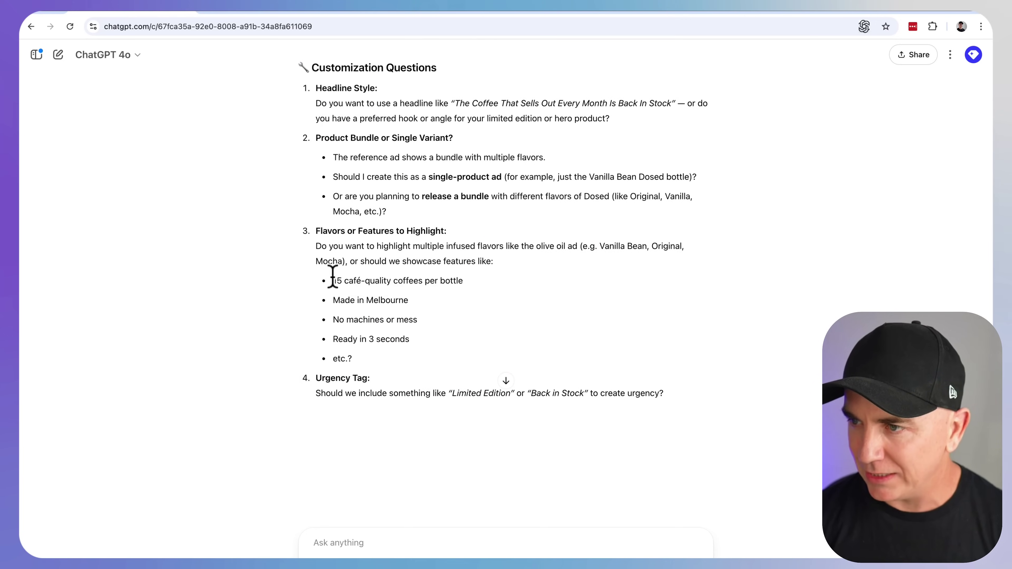
left_click_drag(333, 281, 445, 338)
key("super+c")
scroll(445, 339, "down", 15)
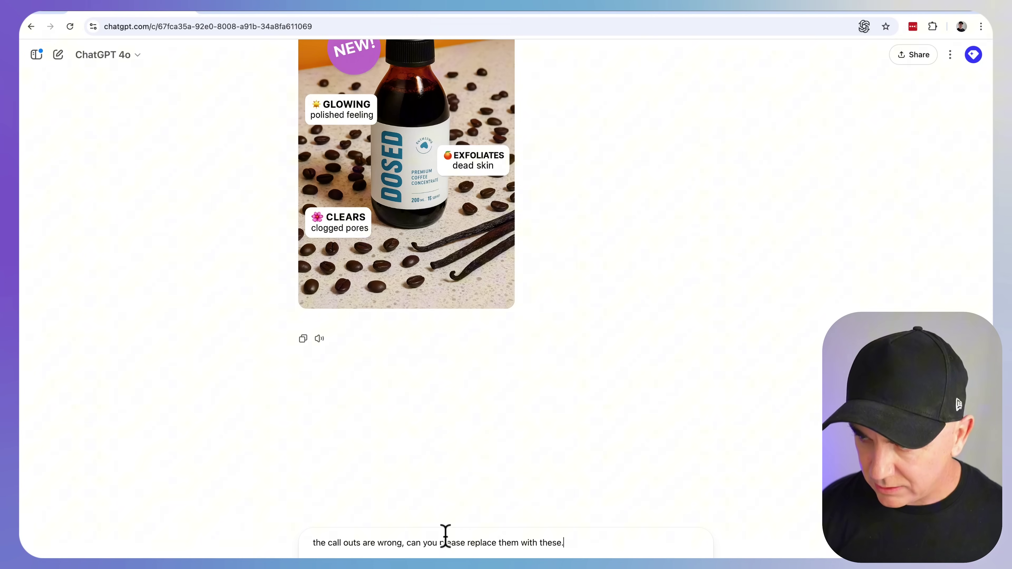
type(".")
key("shift+Return")
key("shift+Return")
key("super+v")
key("shift+Return")
type("Al")
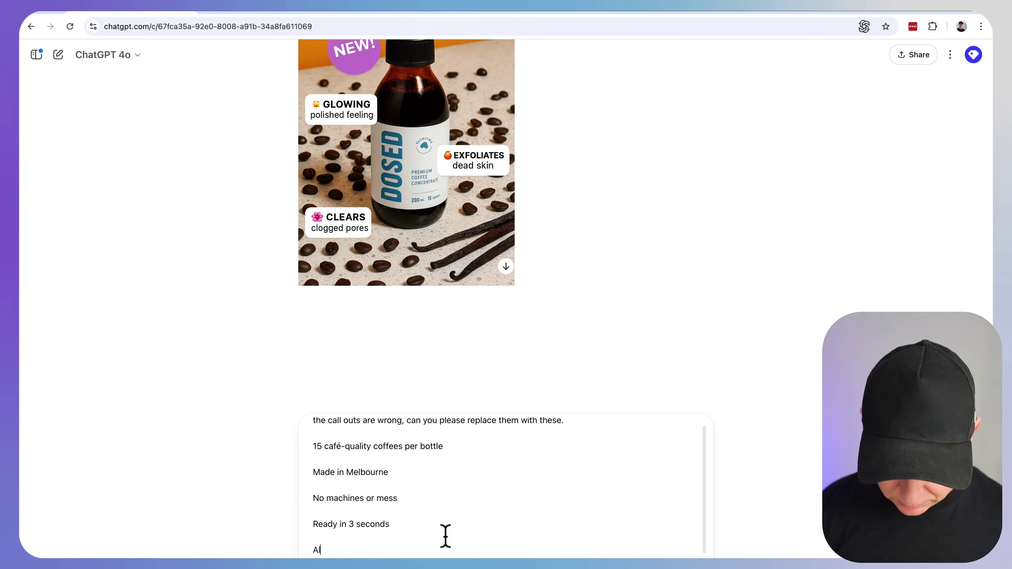
type("so")
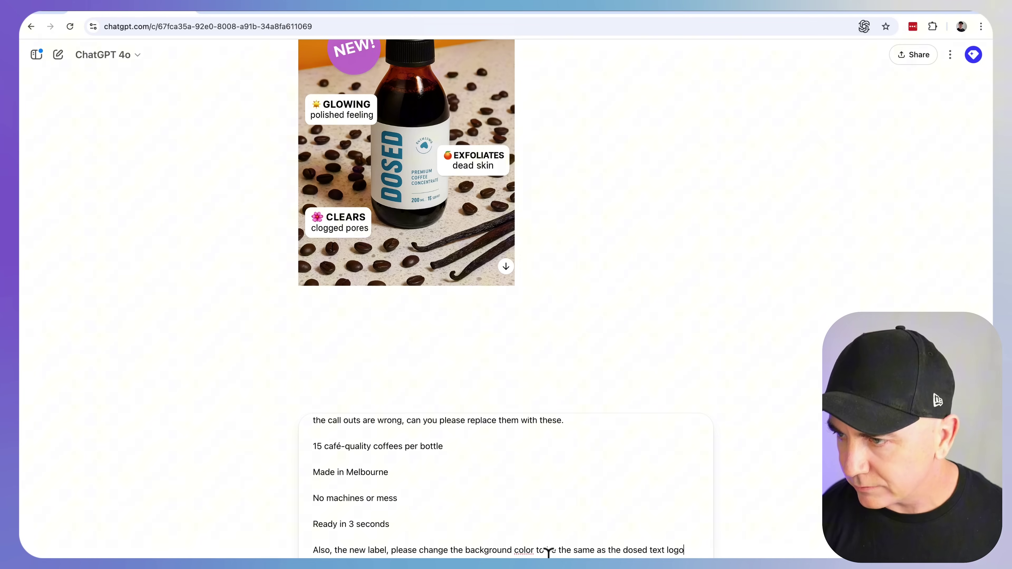
key("Return")
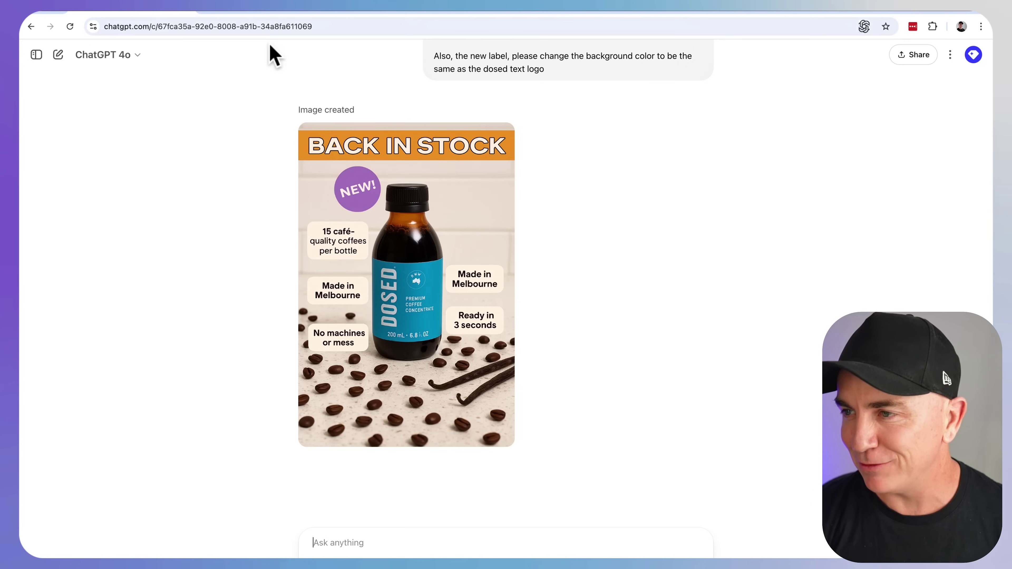
Review the regenerated ad showing 'Made in Melbourne' and 'Ready in 3 seconds' callouts.
scroll(564, 220, "up", 1)
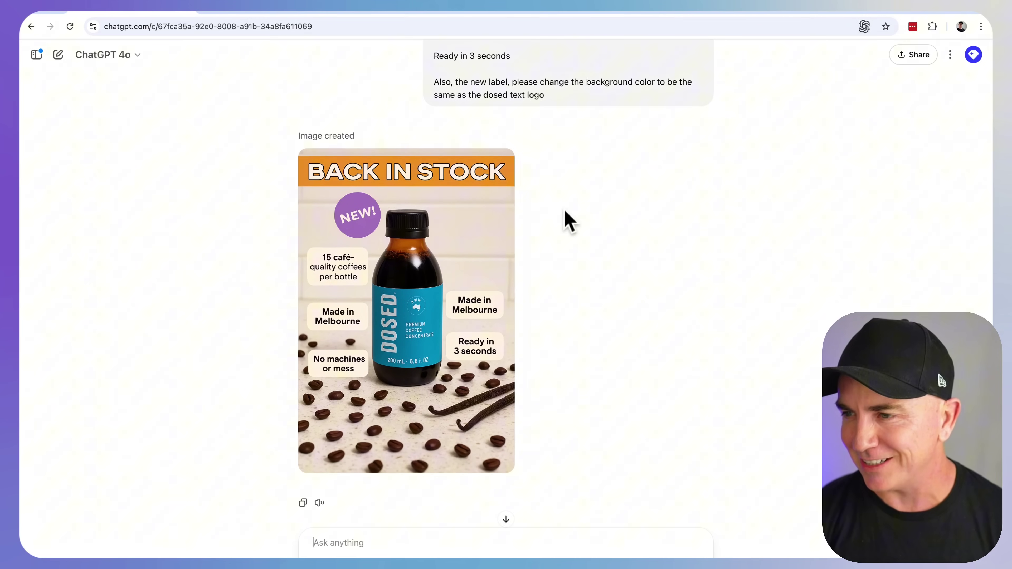
scroll(576, 231, "up", 5)
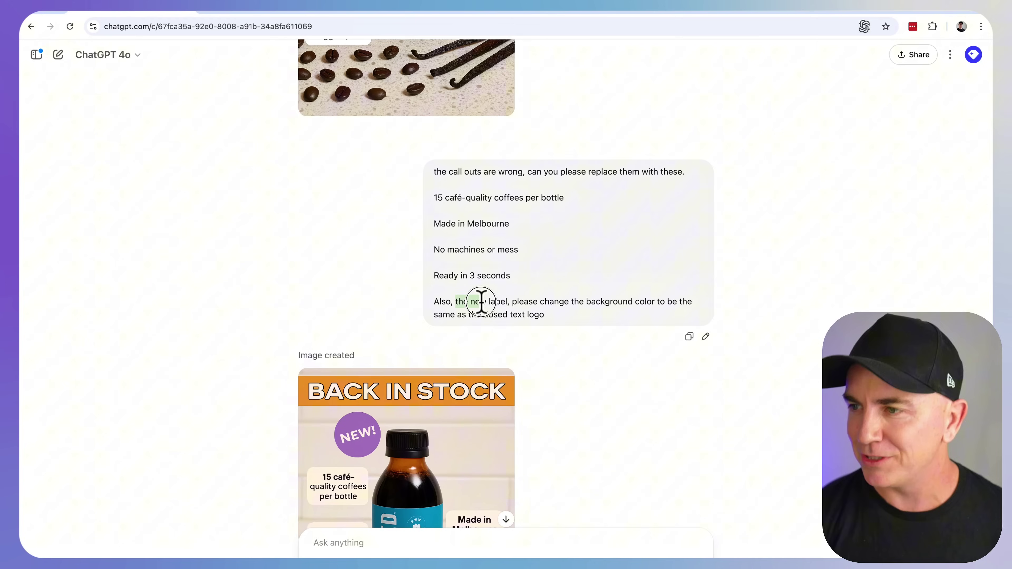
left_click_drag(476, 302, 500, 302)
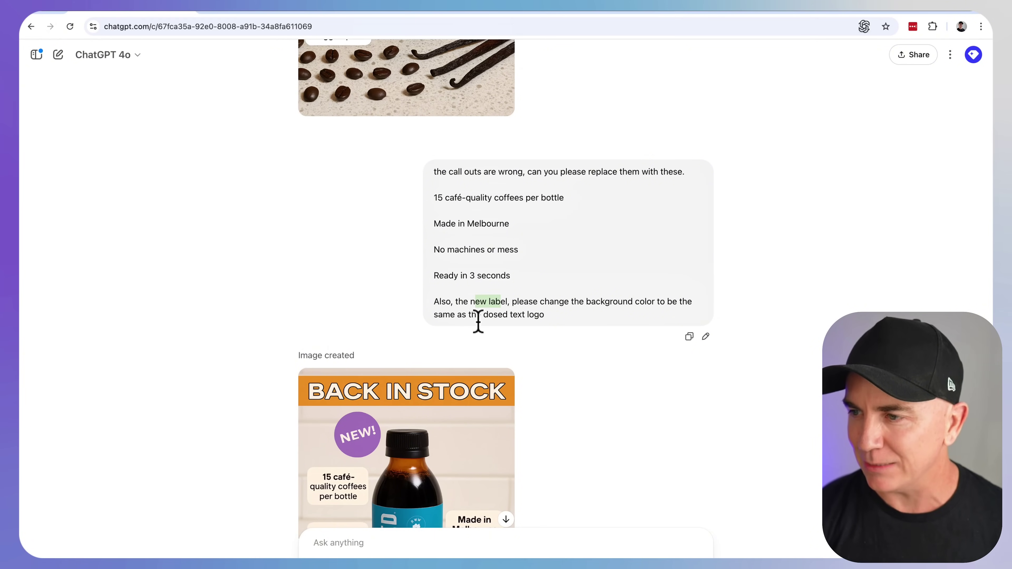
scroll(463, 368, "down", 2)
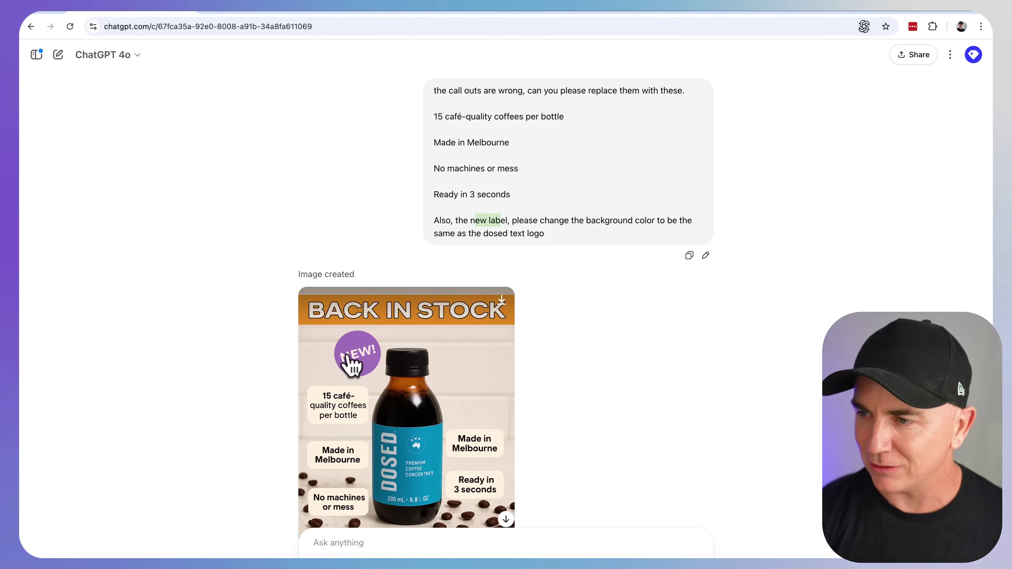
scroll(592, 369, "down", 4)
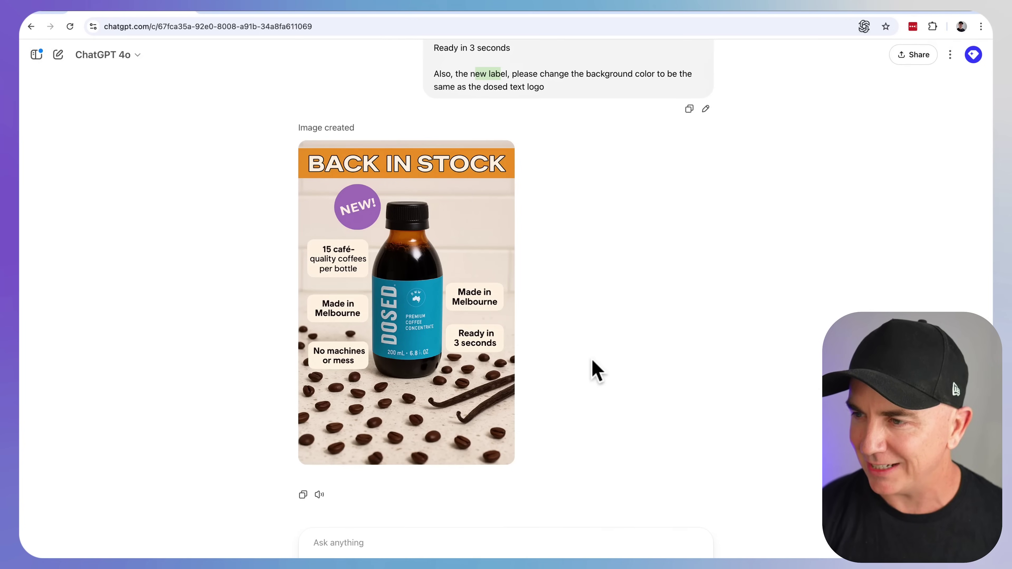
scroll(588, 377, "up", 3)
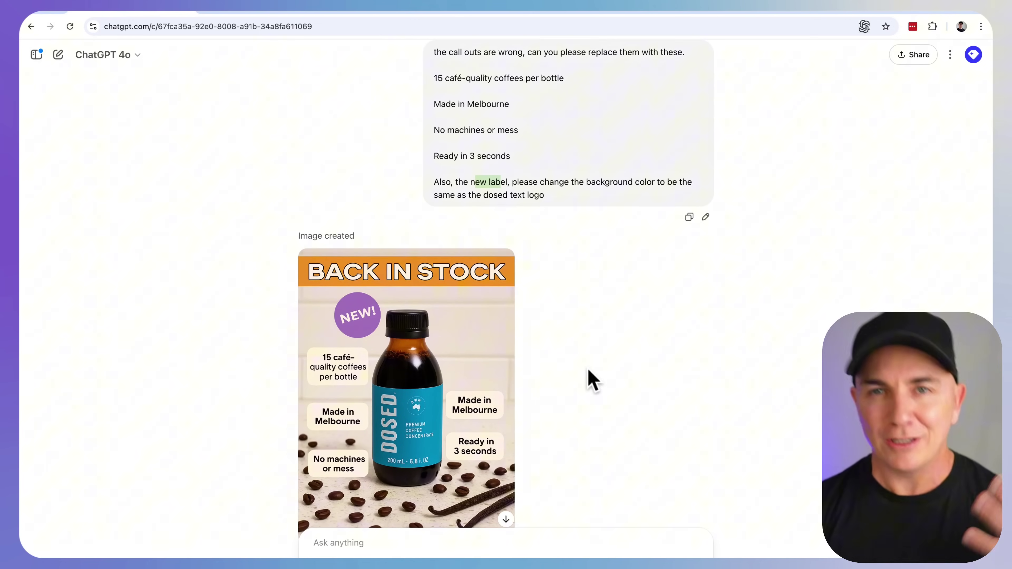
scroll(588, 371, "down", 2)
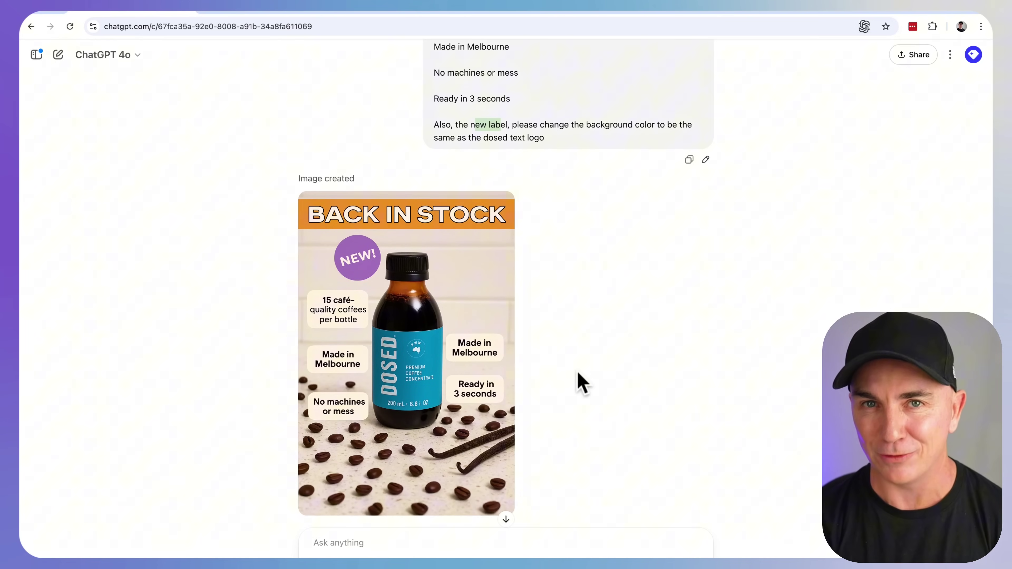
scroll(578, 374, "up", 3)
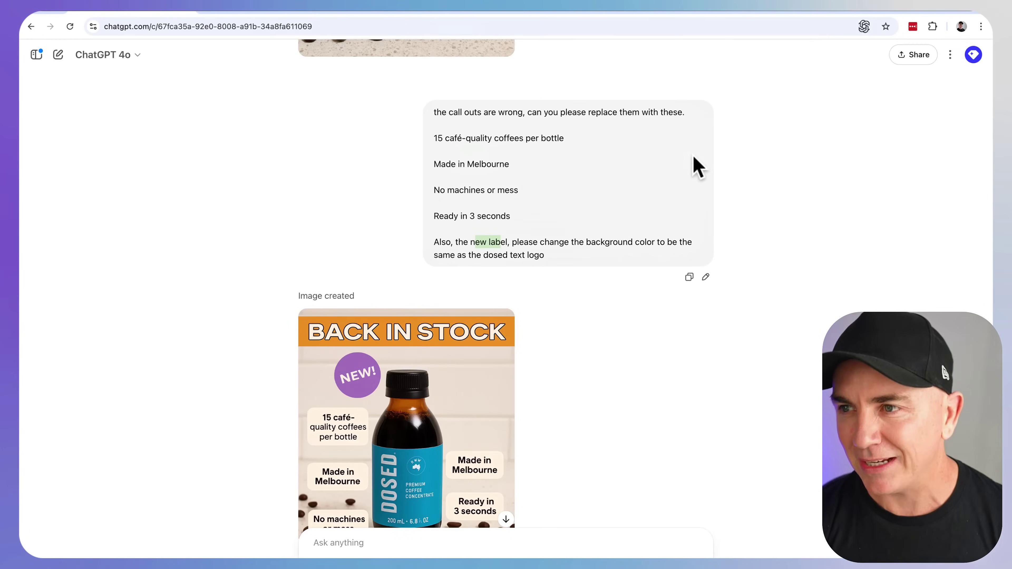
Start a new chat and bring up the upload-from-computer file picker.
left_click(58, 55)
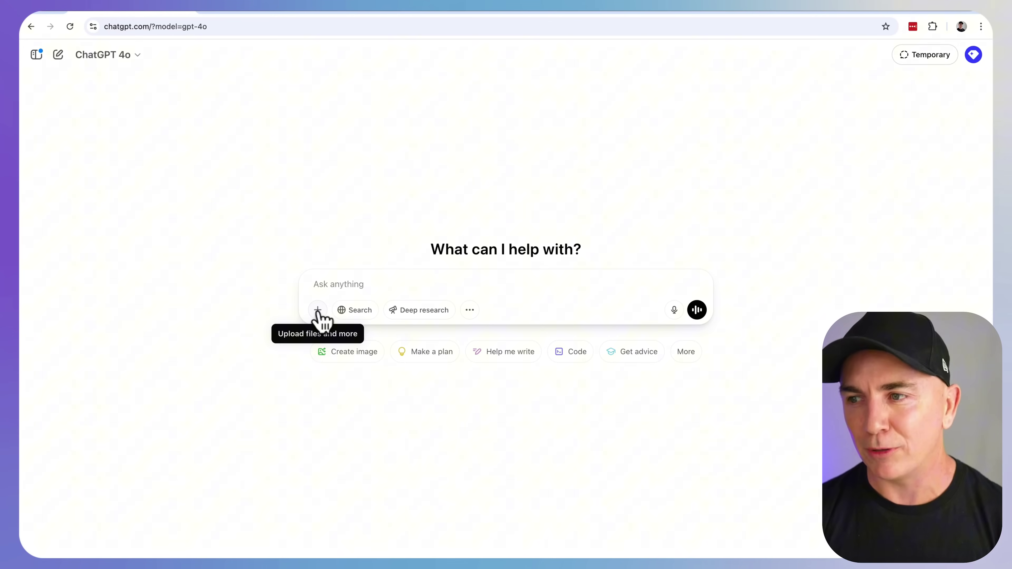
left_click(318, 310)
left_click(359, 284)
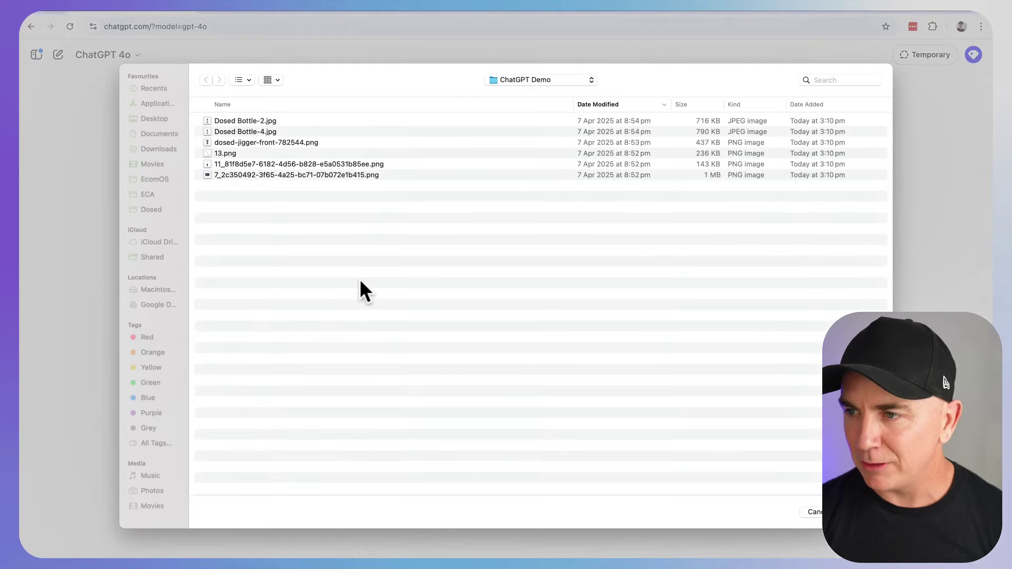
Preview and attach the six ChatGPT Demo product images: bottles, jigger, straw, frother, ice tray.
left_click(247, 121)
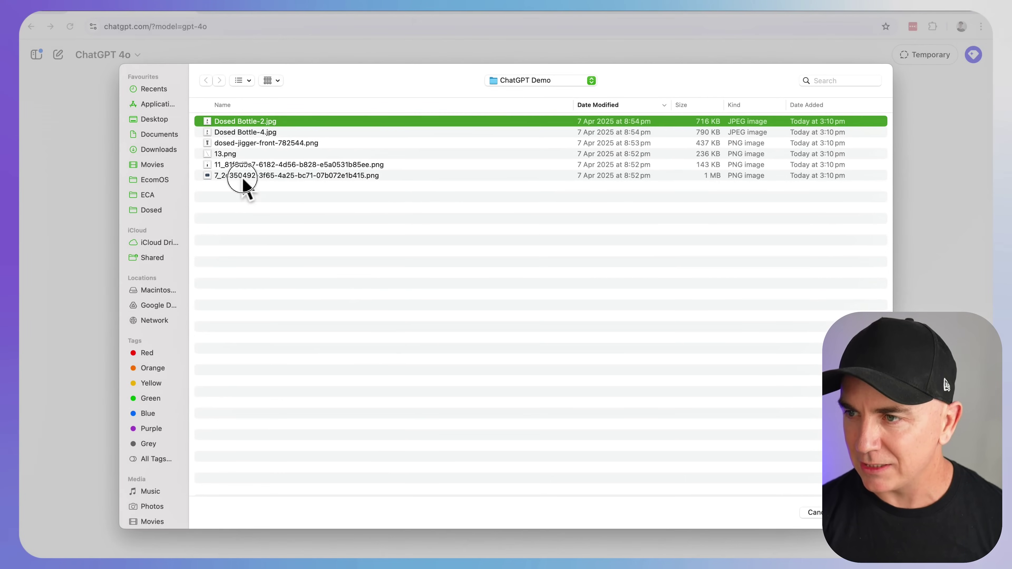
left_click(242, 176, "shift")
left_click(263, 199)
left_click(265, 176)
key("space")
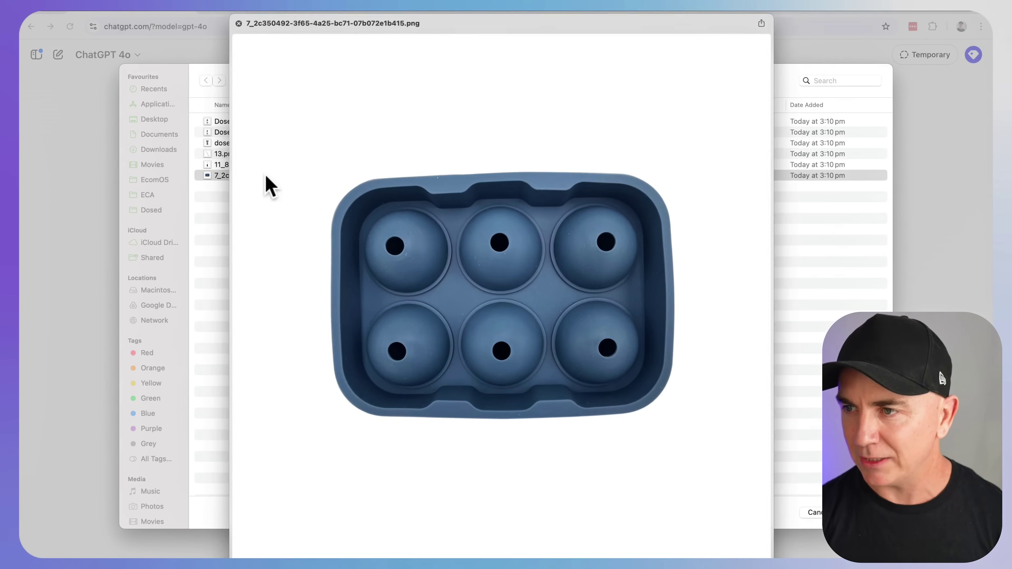
key("Up")
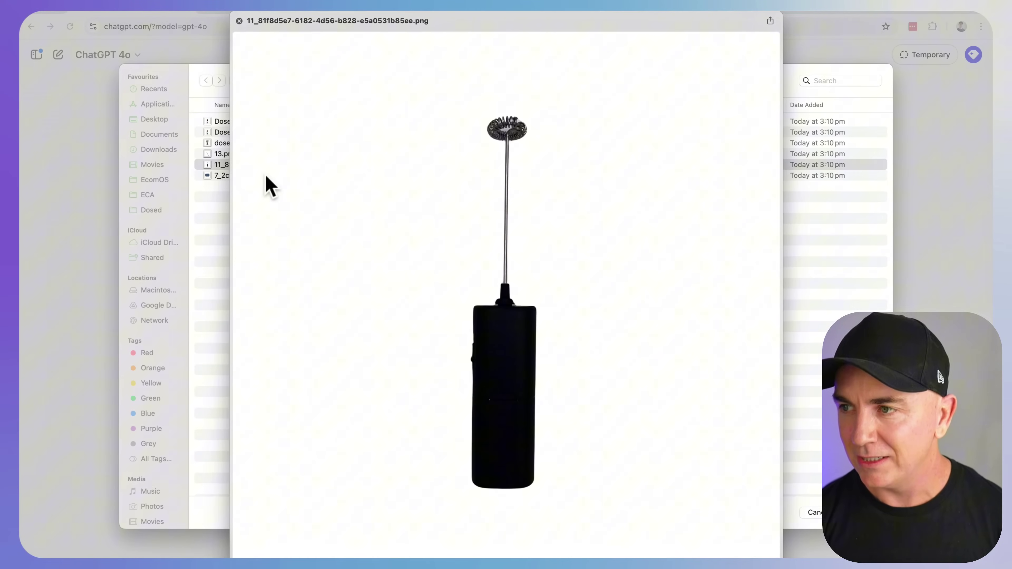
key("Up")
key("Up")
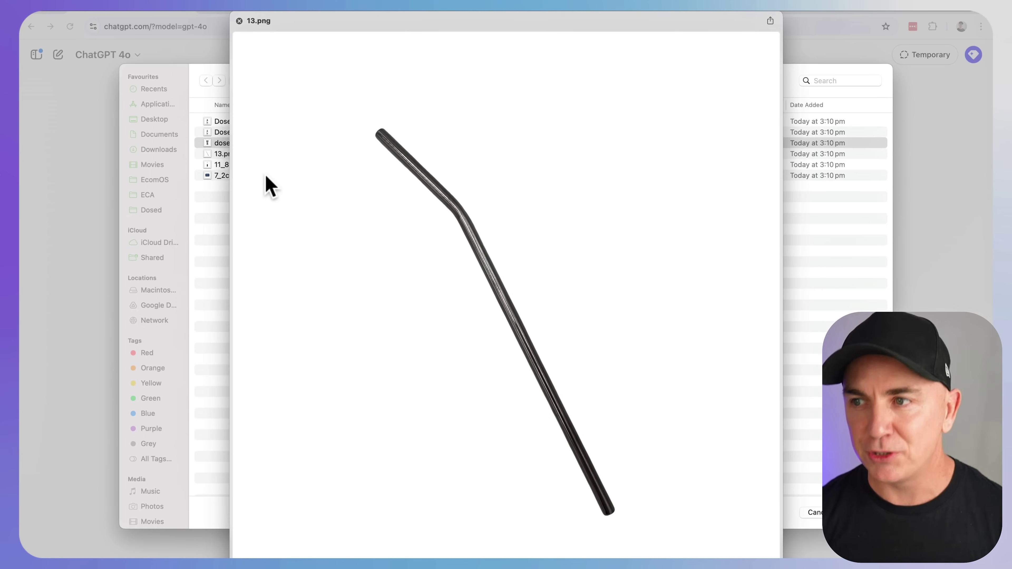
key("Up")
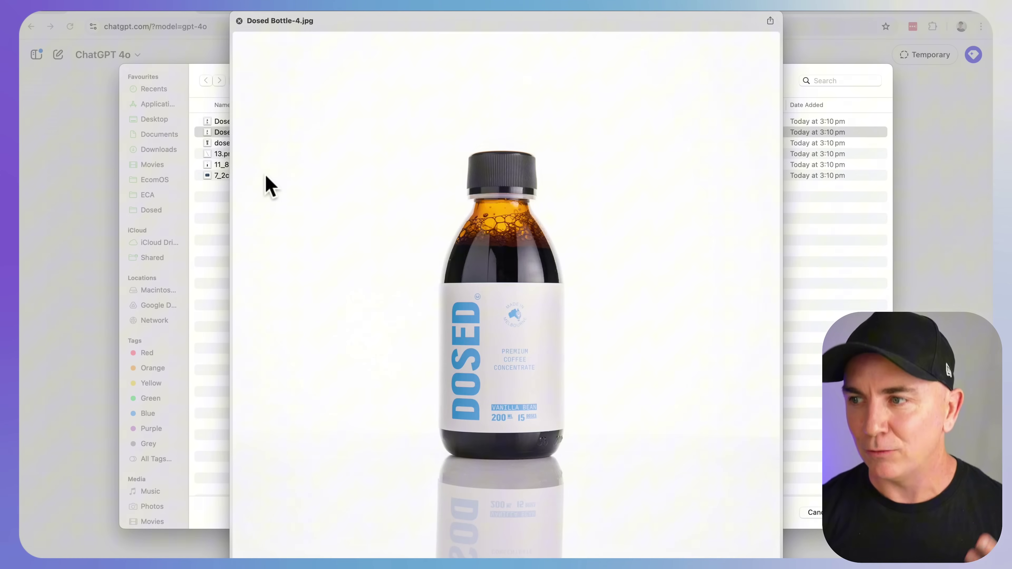
key("Up")
key("space")
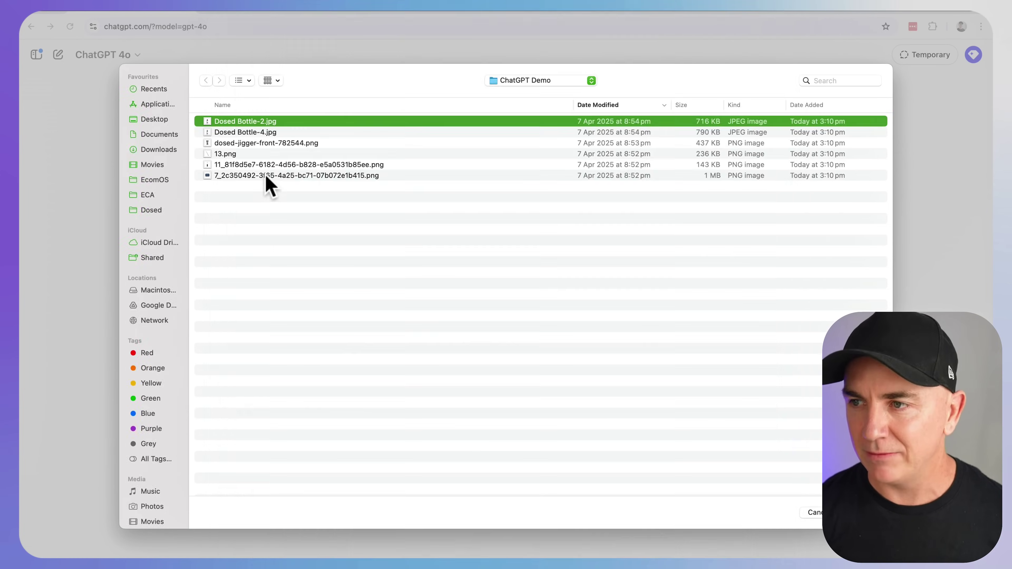
key("shift+Down")
key("shift+Down")
key("shift+Down")
key("shift+Down")
key("shift+Down")
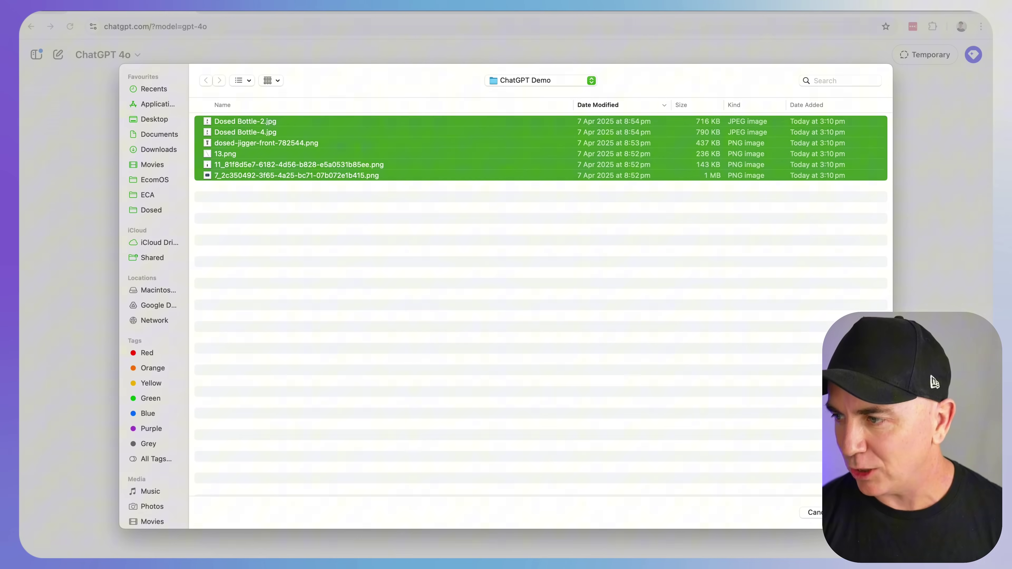
left_click(864, 512)
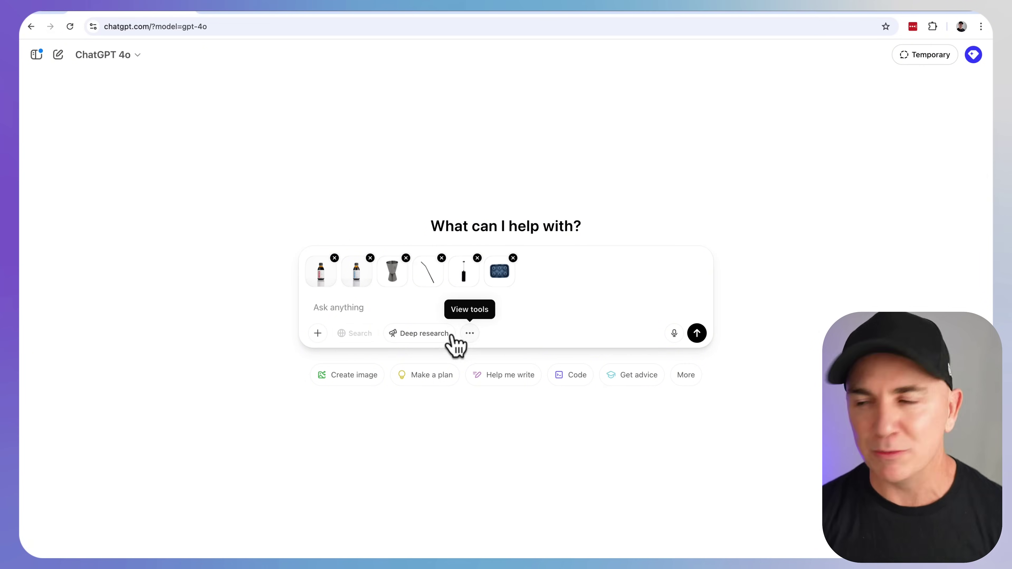
Dictate and send a square e-commerce bundle photo request for the Dosed products on a white bench.
left_click(674, 333)
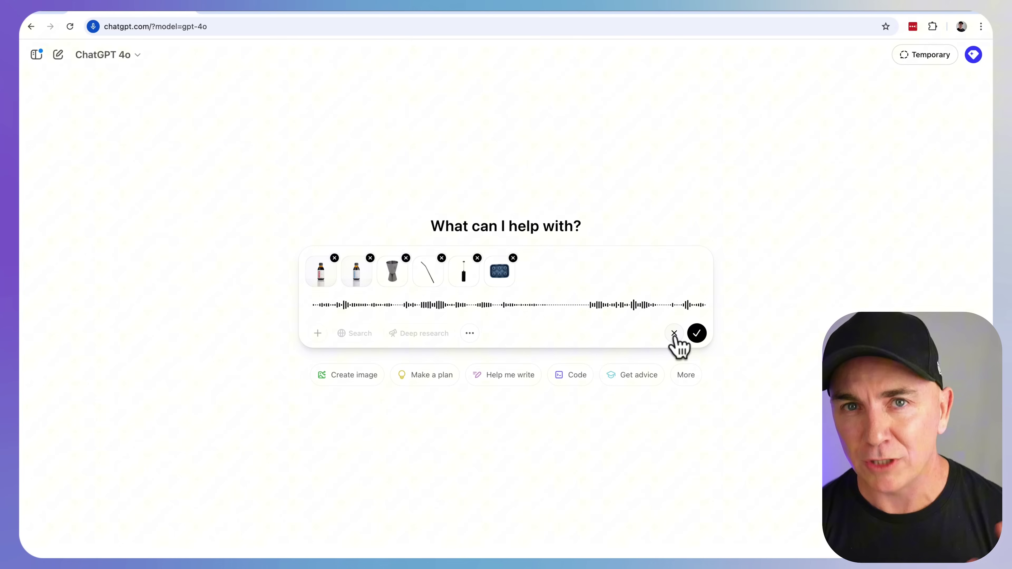
left_click(697, 334)
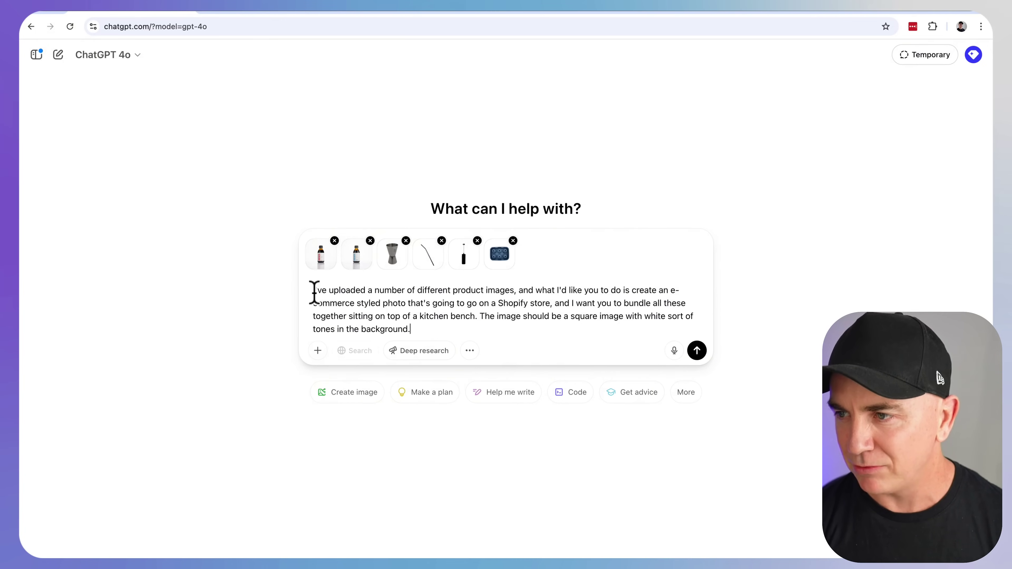
left_click_drag(315, 293, 696, 354)
left_click(697, 350)
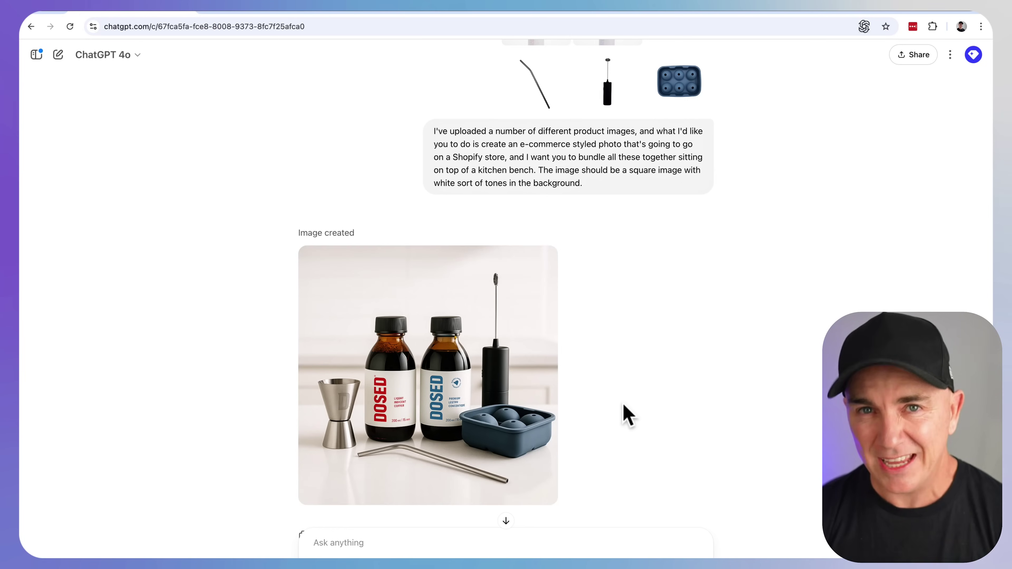
Ask ChatGPT to place the Dosed product bundle on a table in a school staff room.
left_click(350, 544)
type("lets do this again, but put the products on a table in a school staffroom")
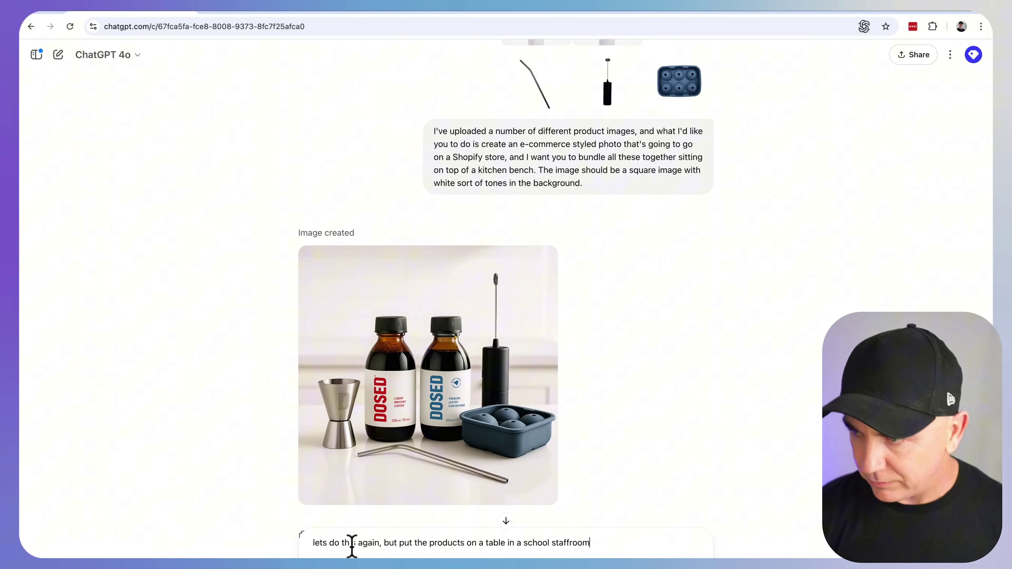
key("Return")
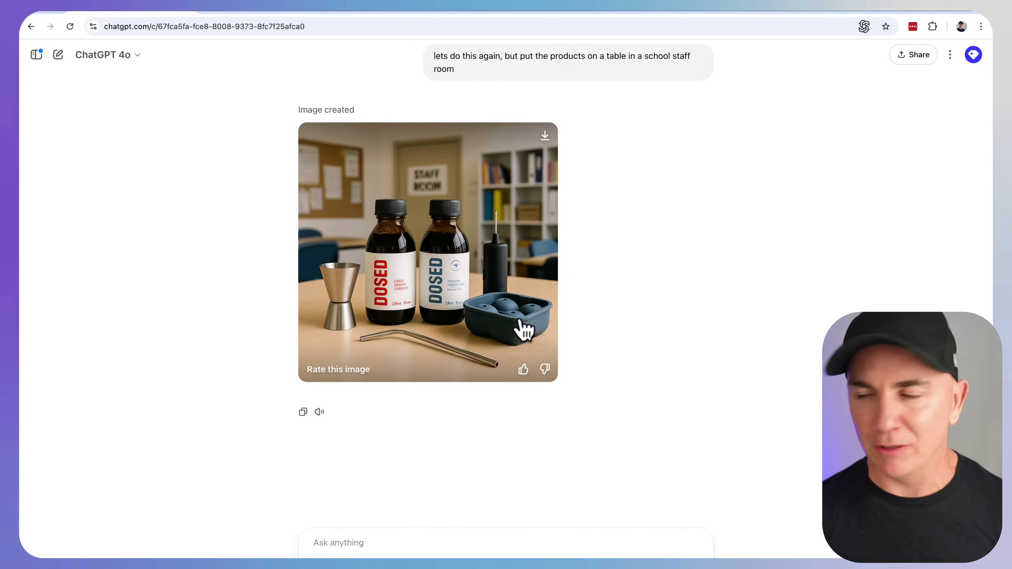
Request a bold white 'Emergency Teachers Kit' headline across the top of the staff room photo.
left_click(456, 538)
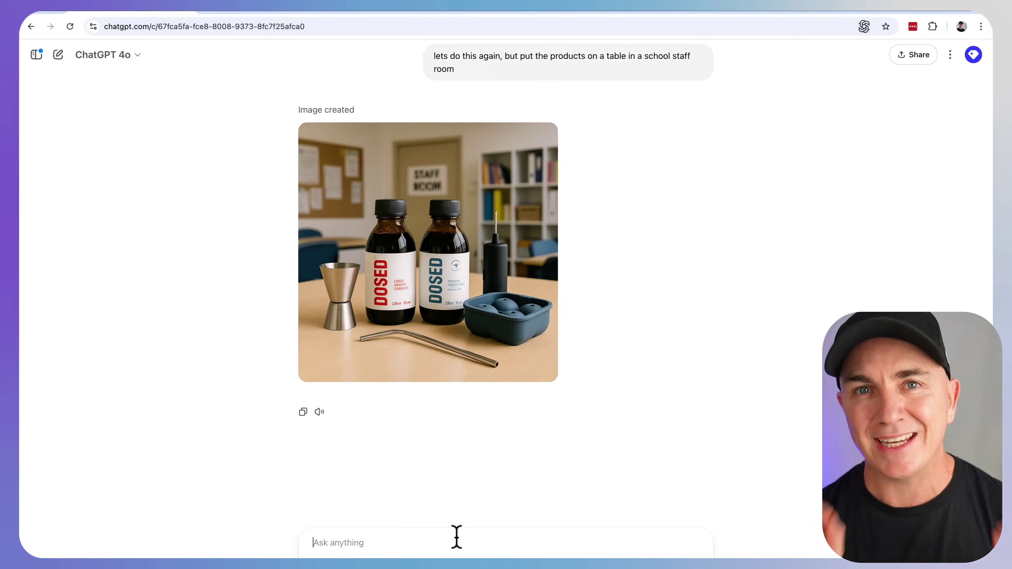
type("looks good! lets now write over the top the text 'Emergency Teachers Kit")
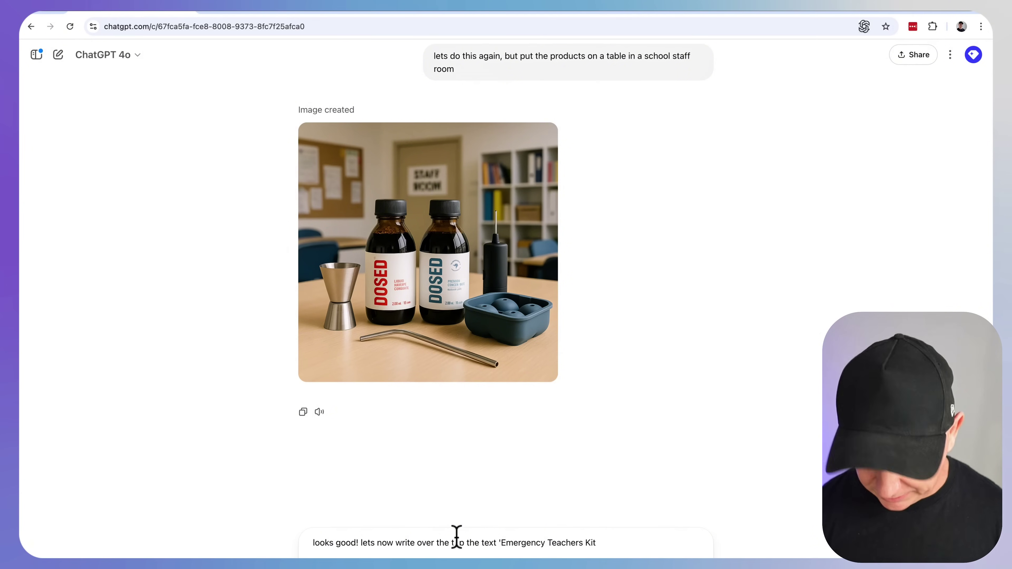
key("BackSpace")
key("BackSpace")
type("' in bold white w")
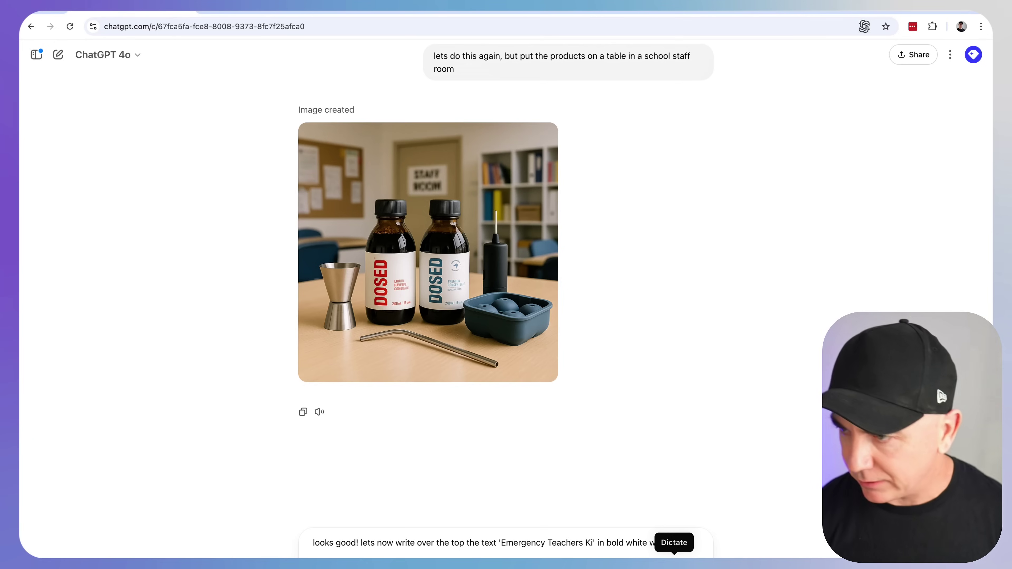
key("Return")
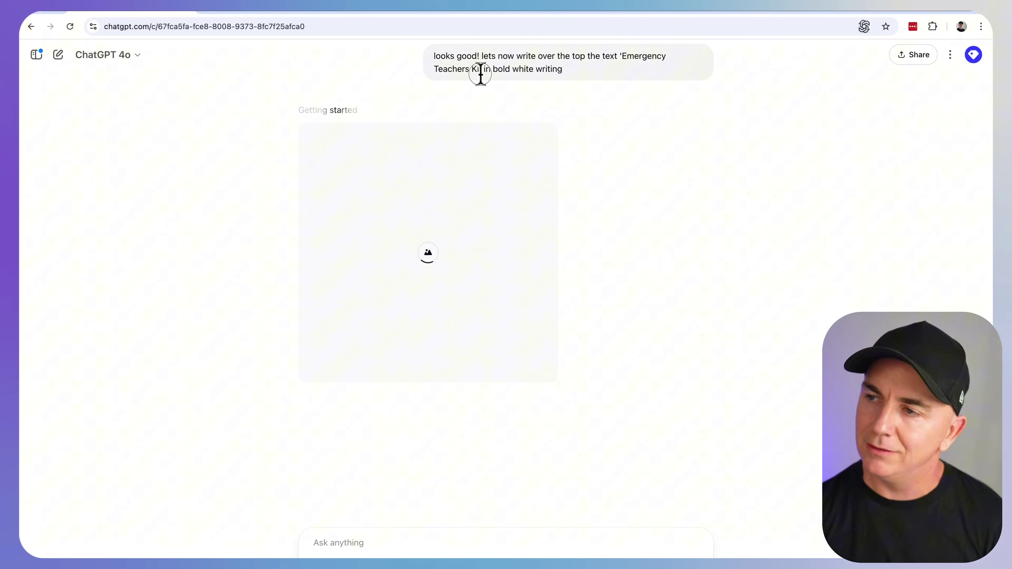
scroll(660, 211, "up", 5)
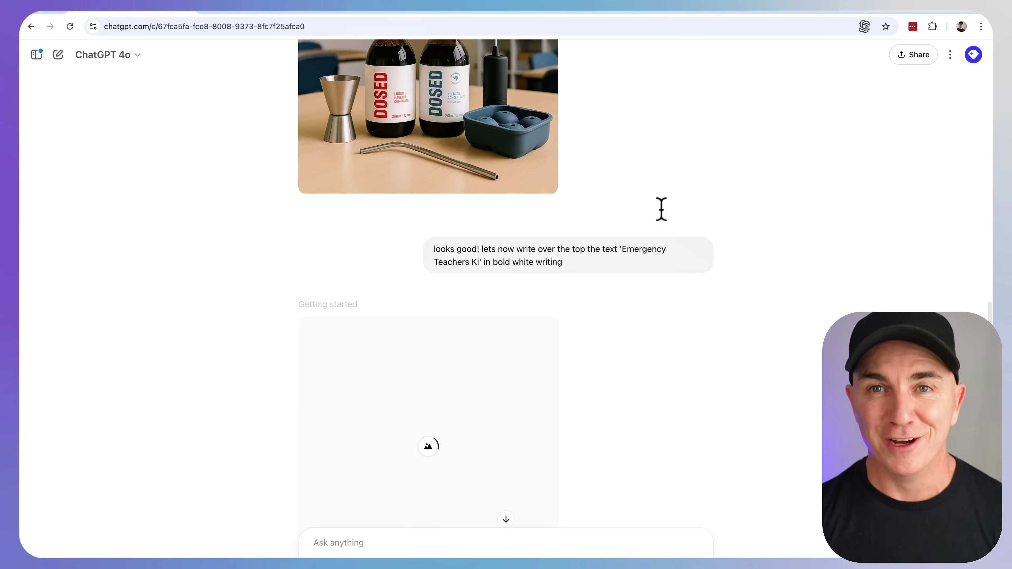
scroll(235, 237, "down", 3)
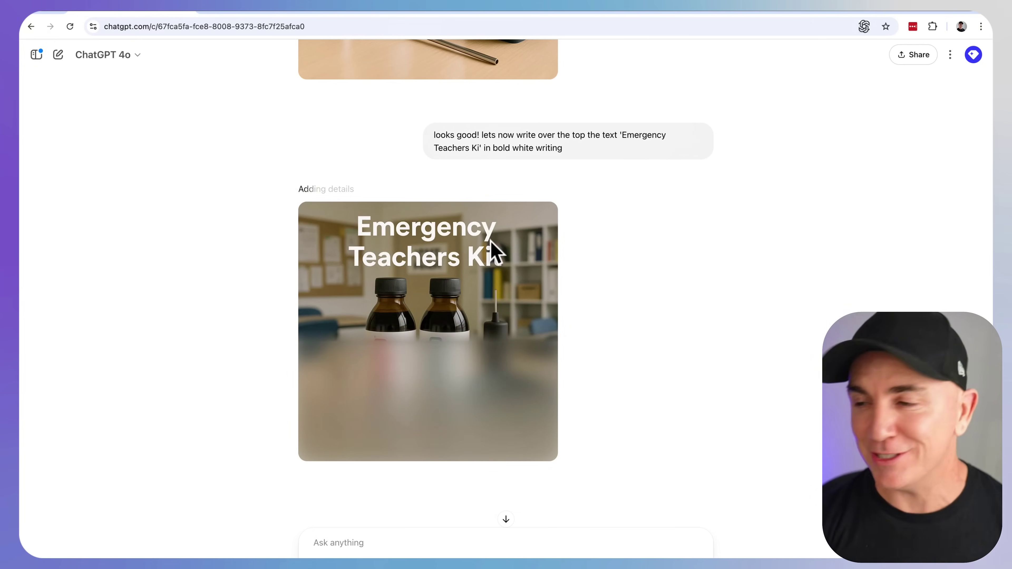
Ask for the products inside a red break-glass-in-case-of-emergency box and view the result full size.
left_click(409, 537)
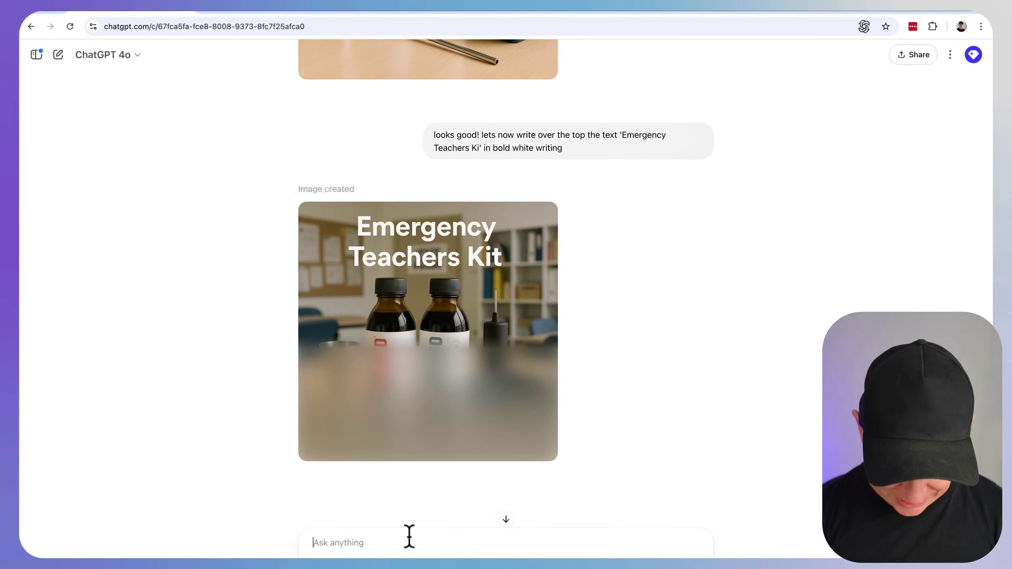
type("this is really cool, can you now put these items inside a 'break in case of emergen")
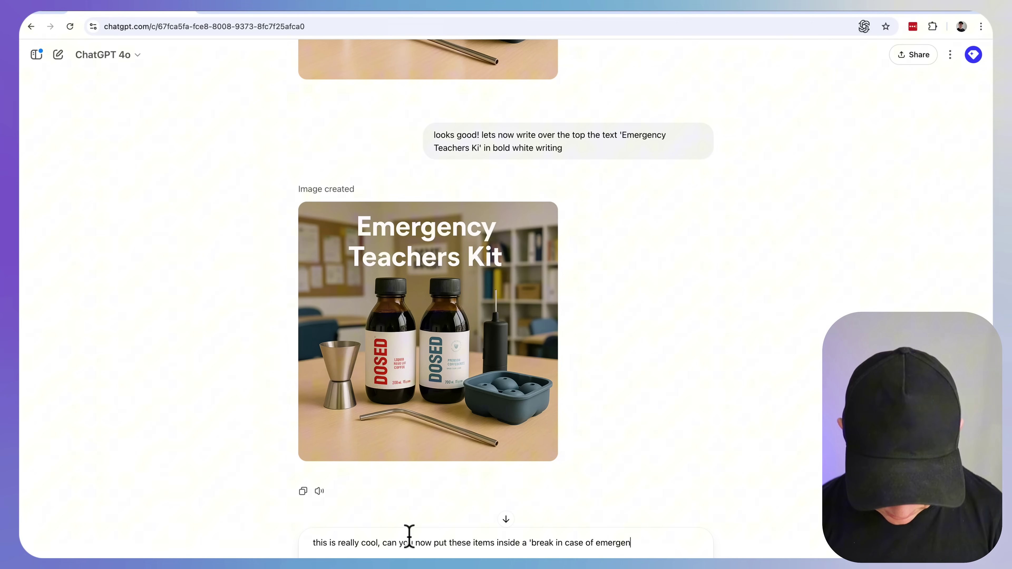
type("cy' style box")
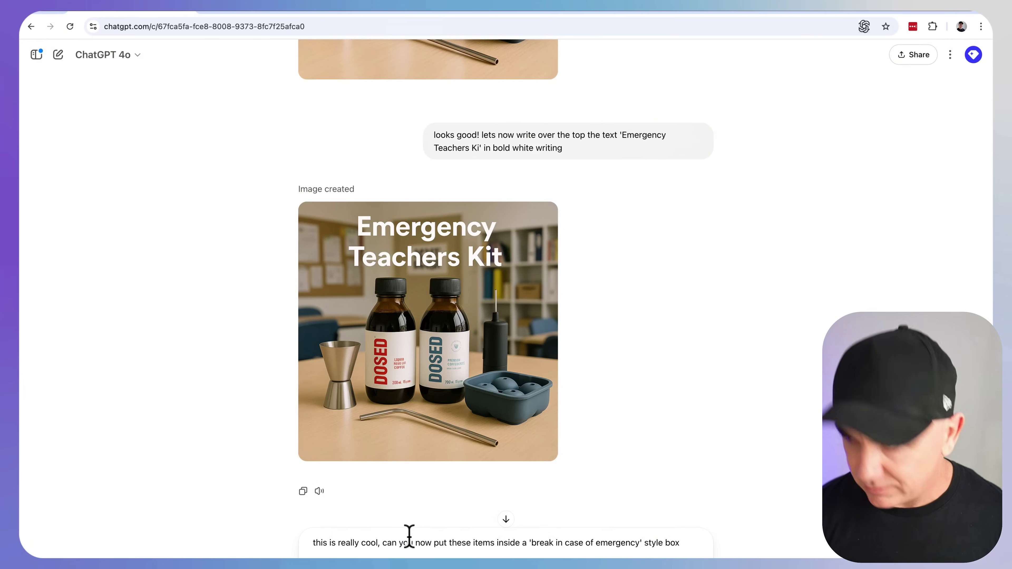
key("Return")
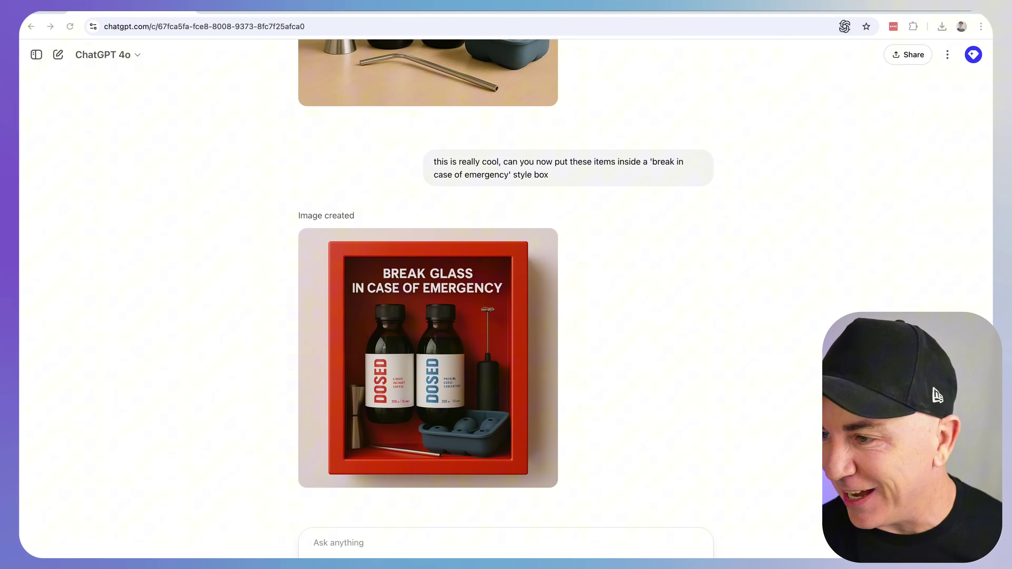
left_click(454, 363)
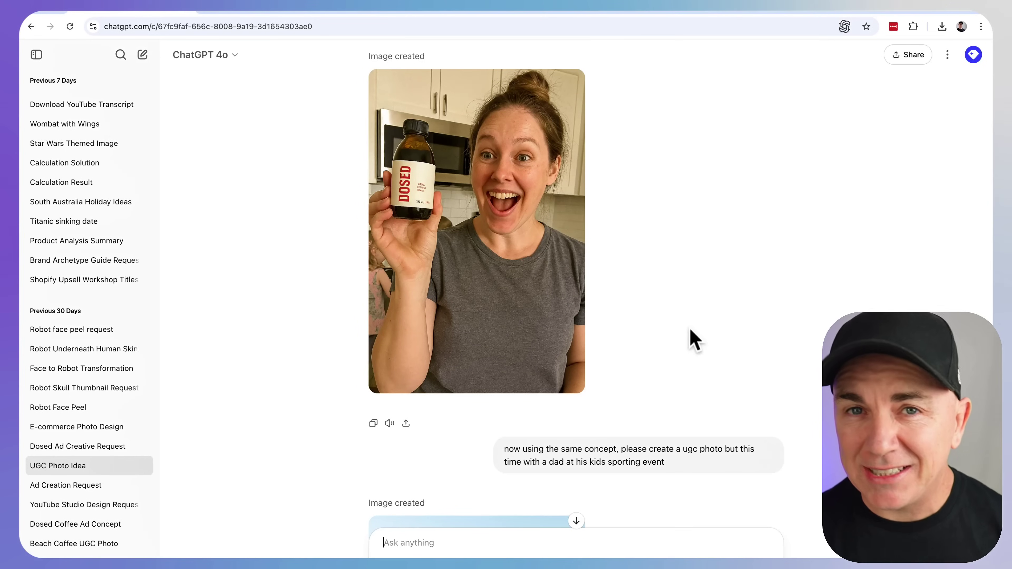
Download the dad's sporting-event selfie image, then go to Sora from the sidebar.
scroll(673, 307, "down", 1)
scroll(673, 307, "down", 5)
mouse_move(481, 237)
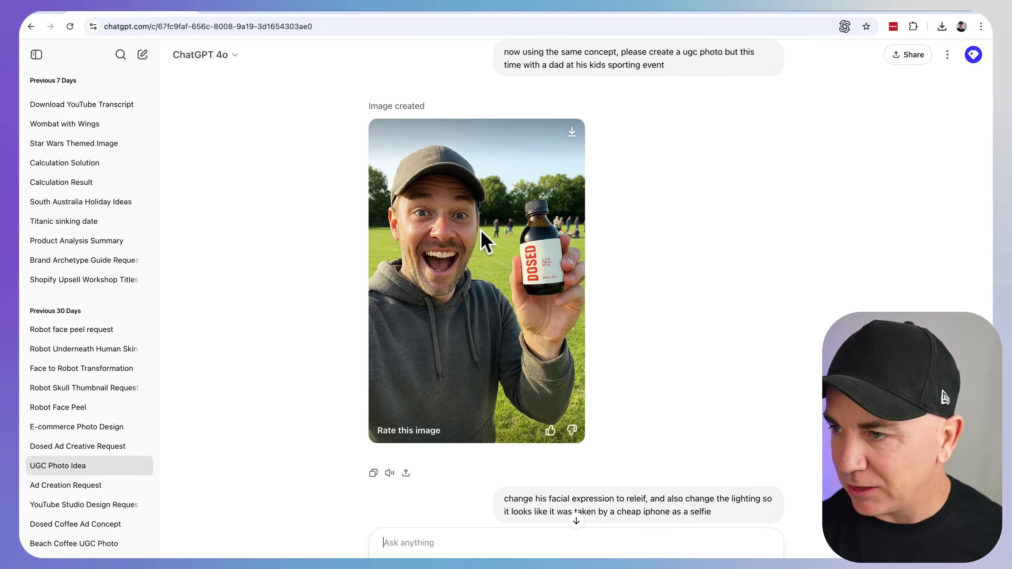
left_click(572, 132)
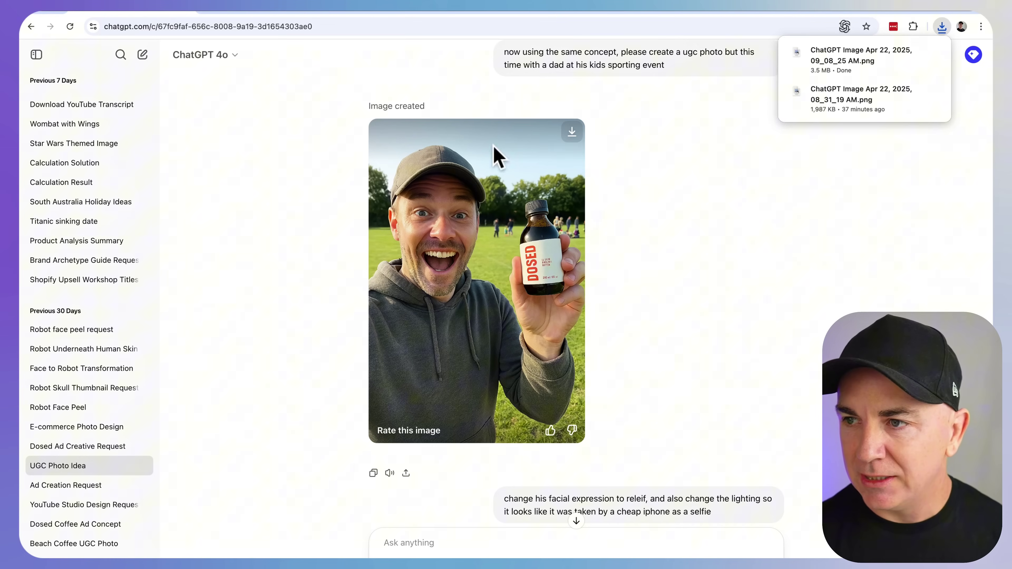
scroll(104, 165, "up", 6)
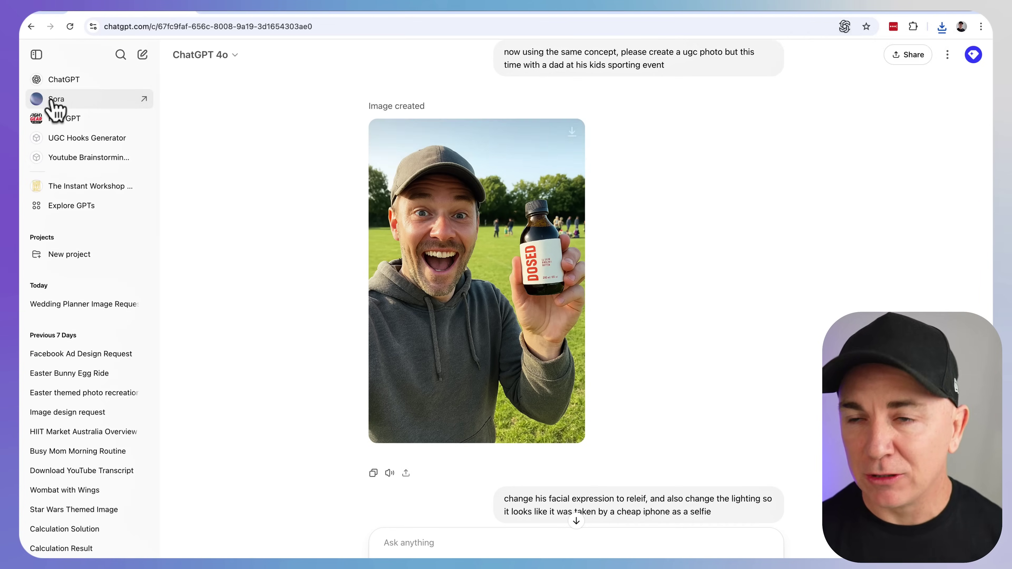
left_click(51, 101)
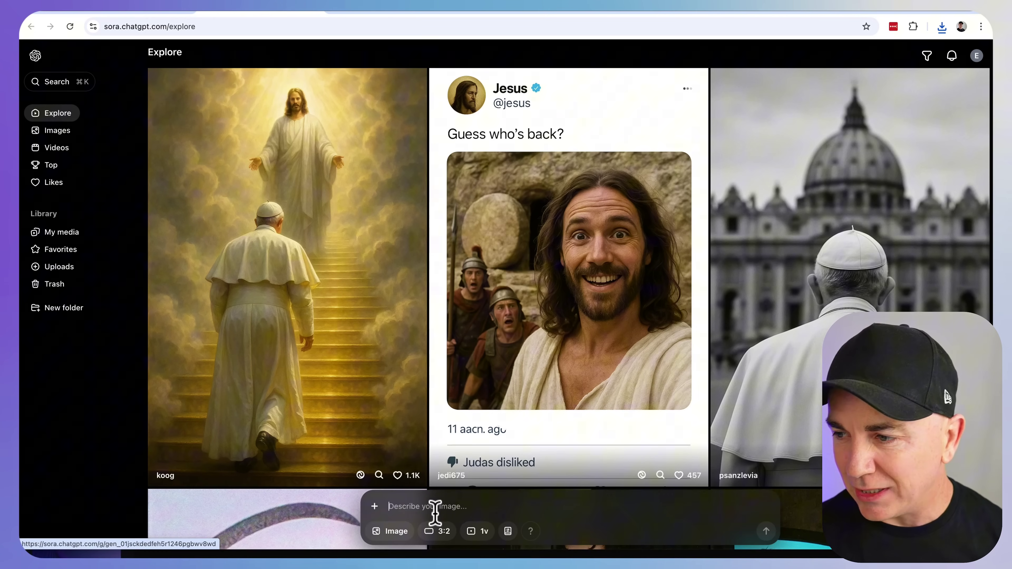
Generate a 9:16 Sora video from the attached dad photo showing him excitedly drinking DOSED coffee at the game.
left_click(394, 532)
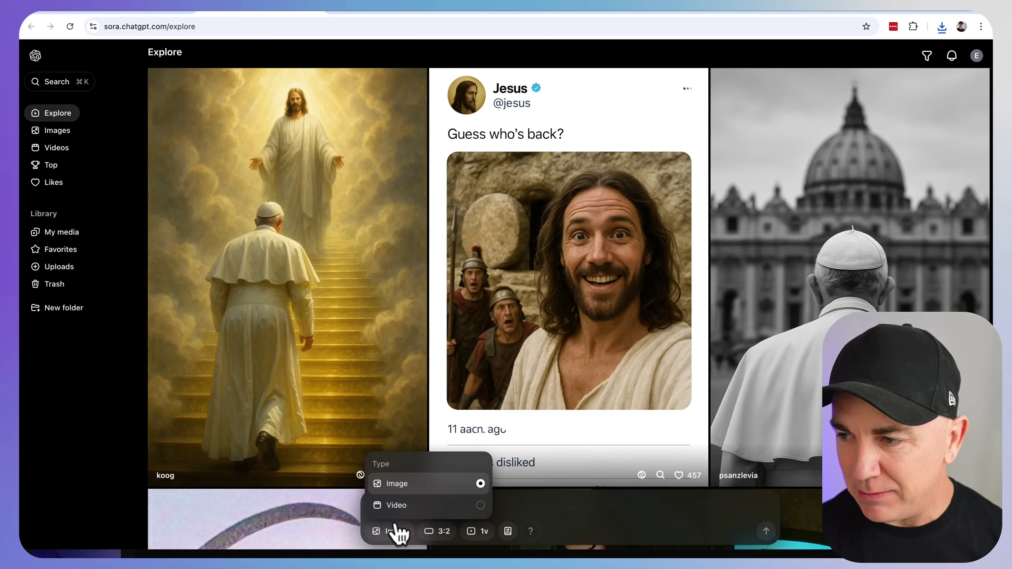
left_click(396, 503)
left_click(374, 507)
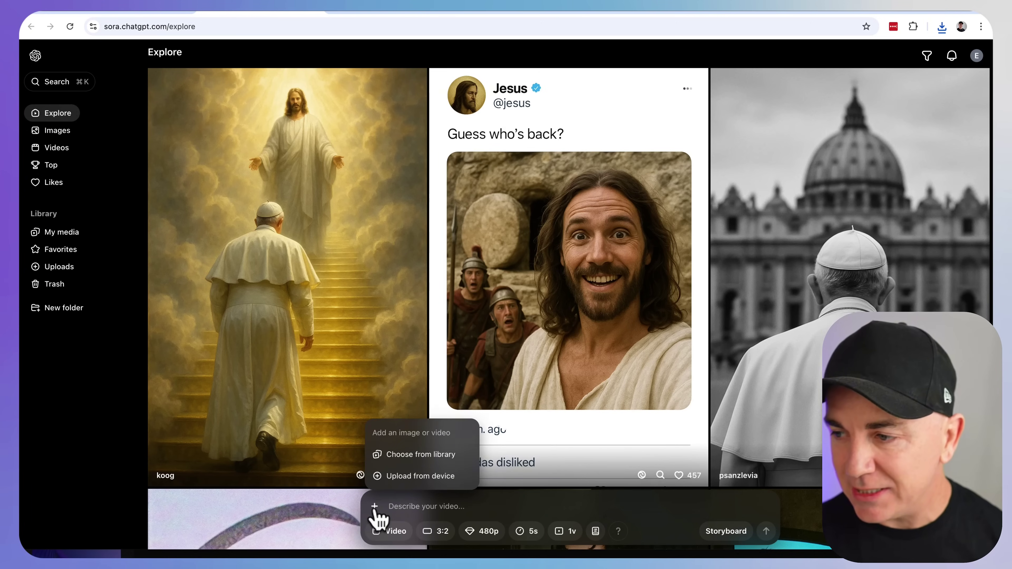
left_click(407, 455)
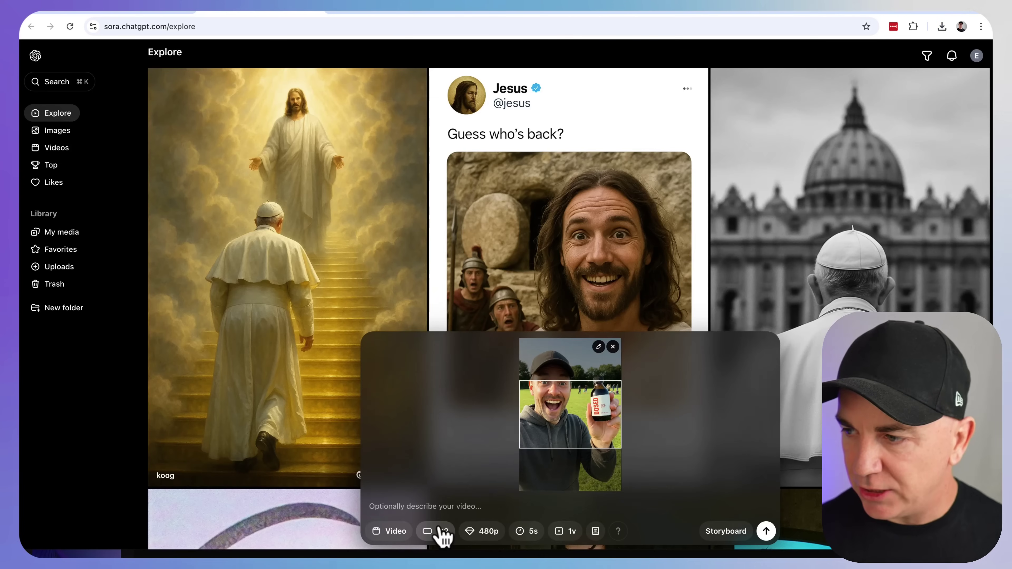
left_click(435, 531)
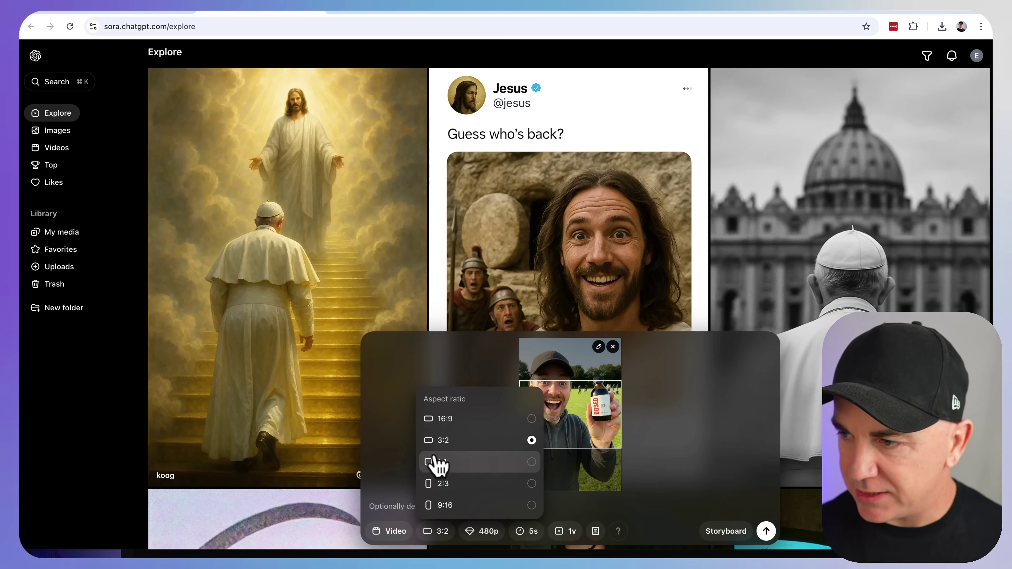
left_click(445, 504)
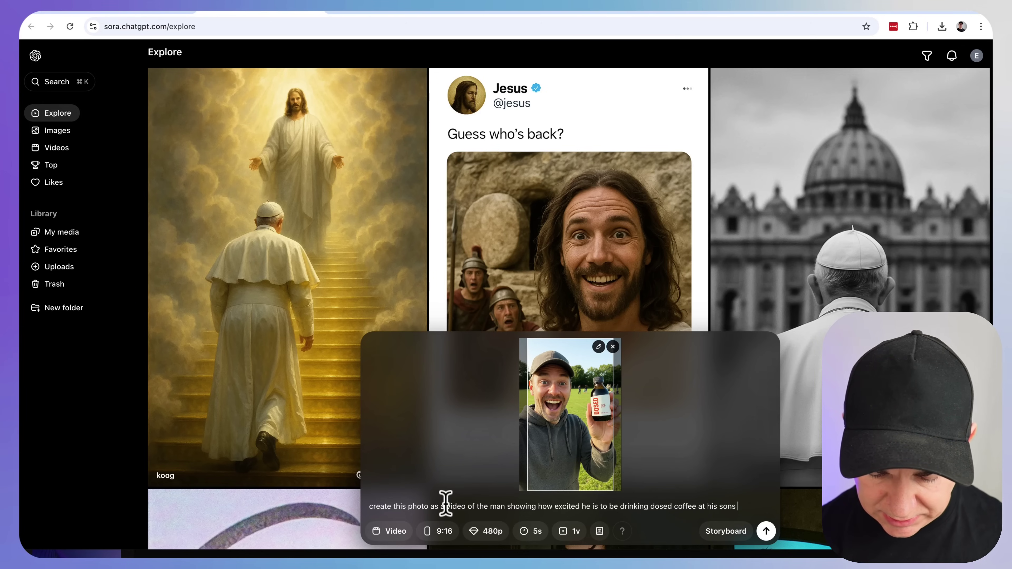
type("me")
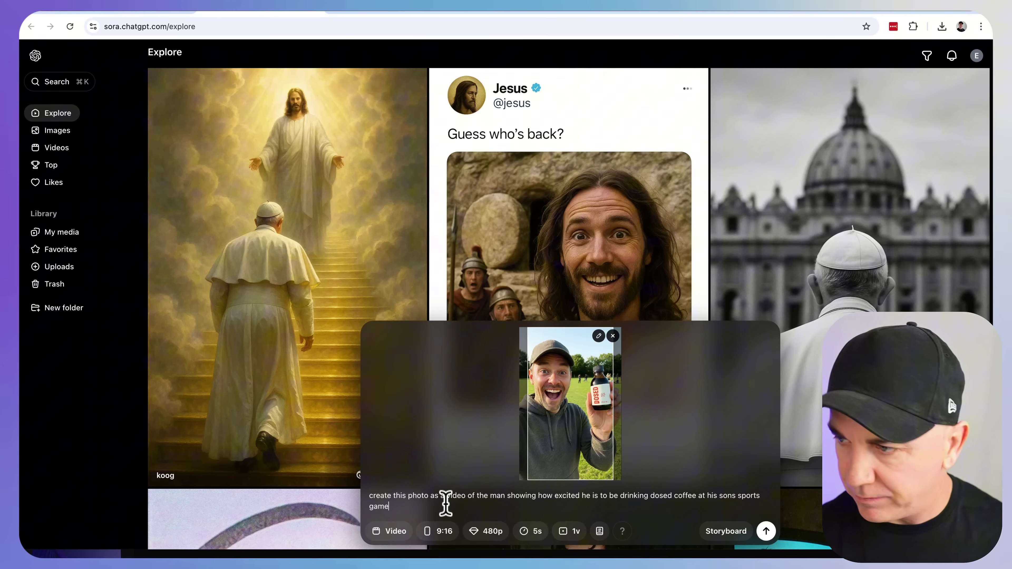
left_click(766, 531)
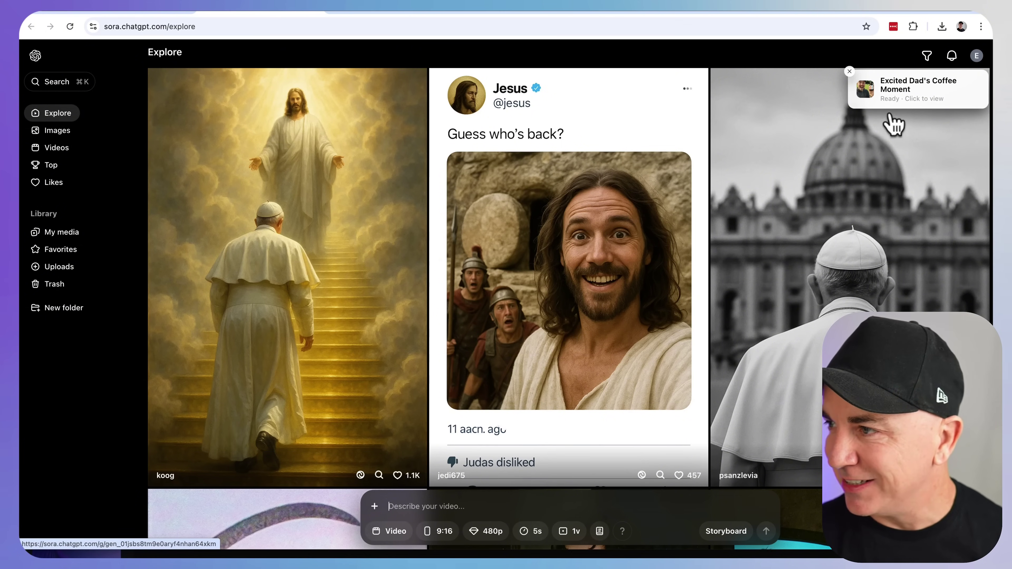
Open the ready 'Excited Dad's Coffee Moment' video from its notification.
left_click(889, 100)
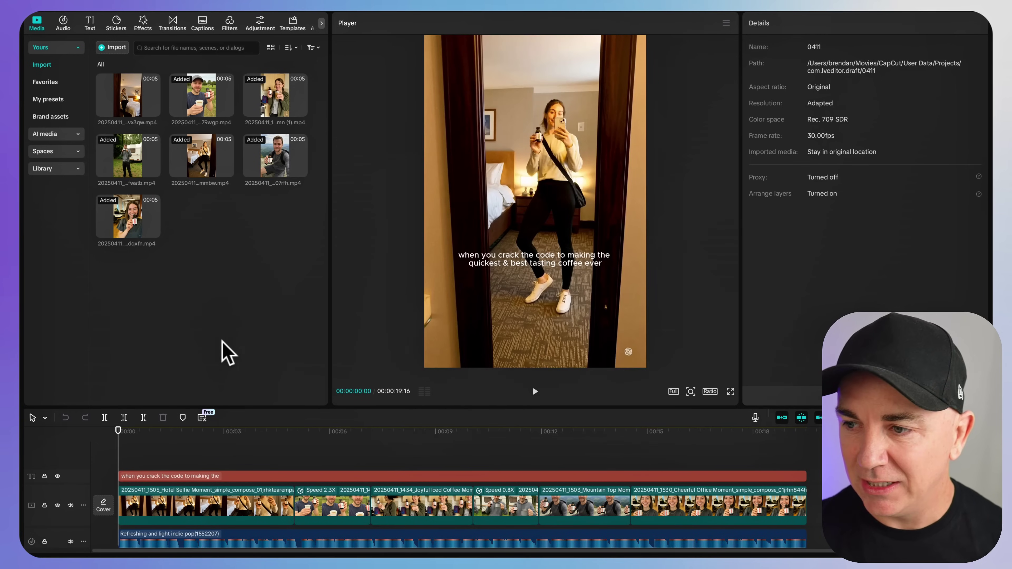
Play the 19-second Dosed UGC edit in CapCut's Player.
key("space")
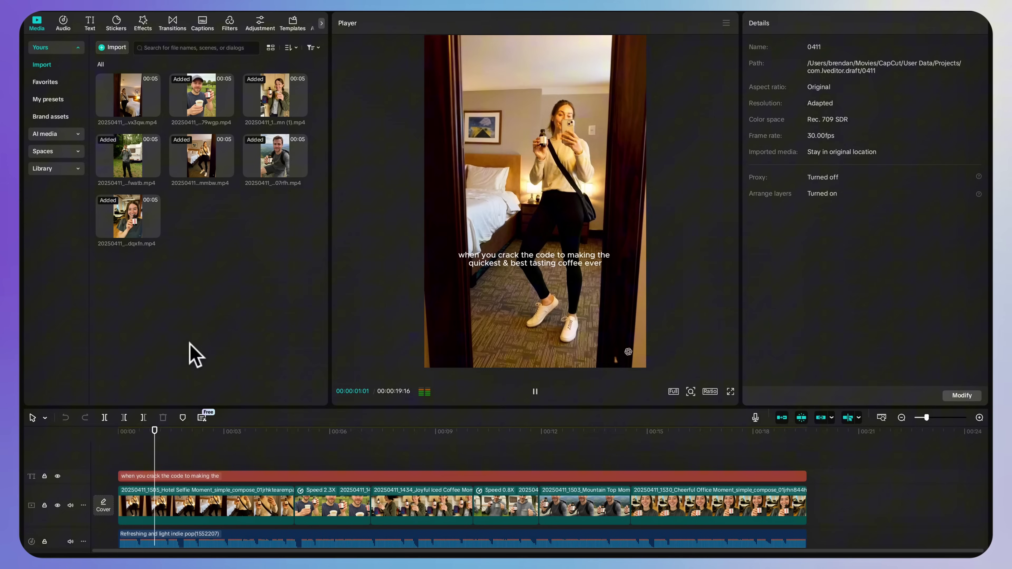